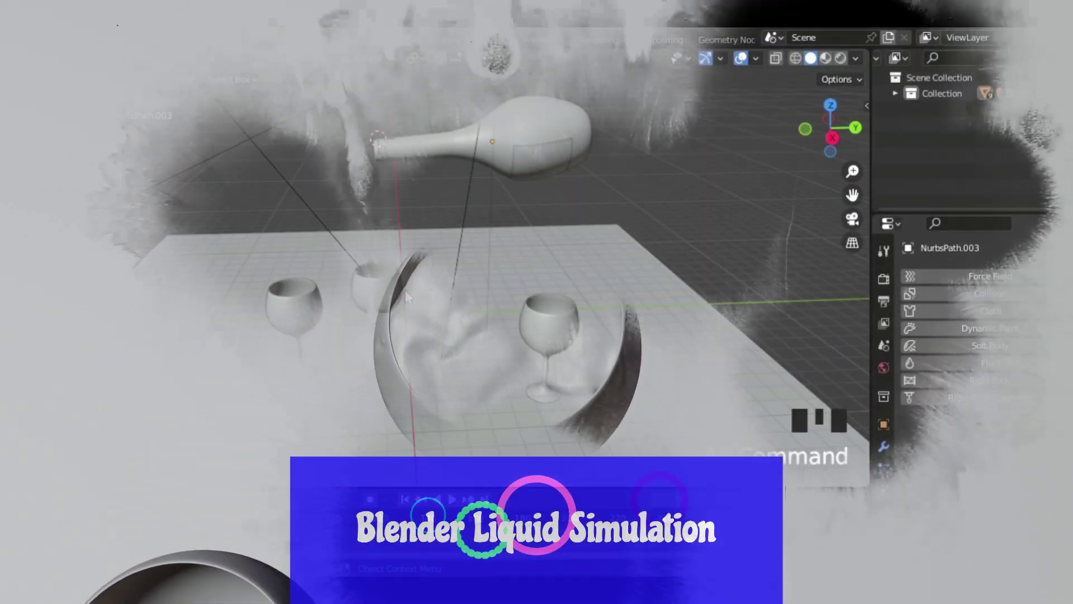
Add a UV sphere at the 3D cursor by the bottle's mouth
mouse_move(407, 297)
middle_down()
mouse_move(525, 244)
mouse_move(324, 307)
mouse_move(425, 291)
middle_up()
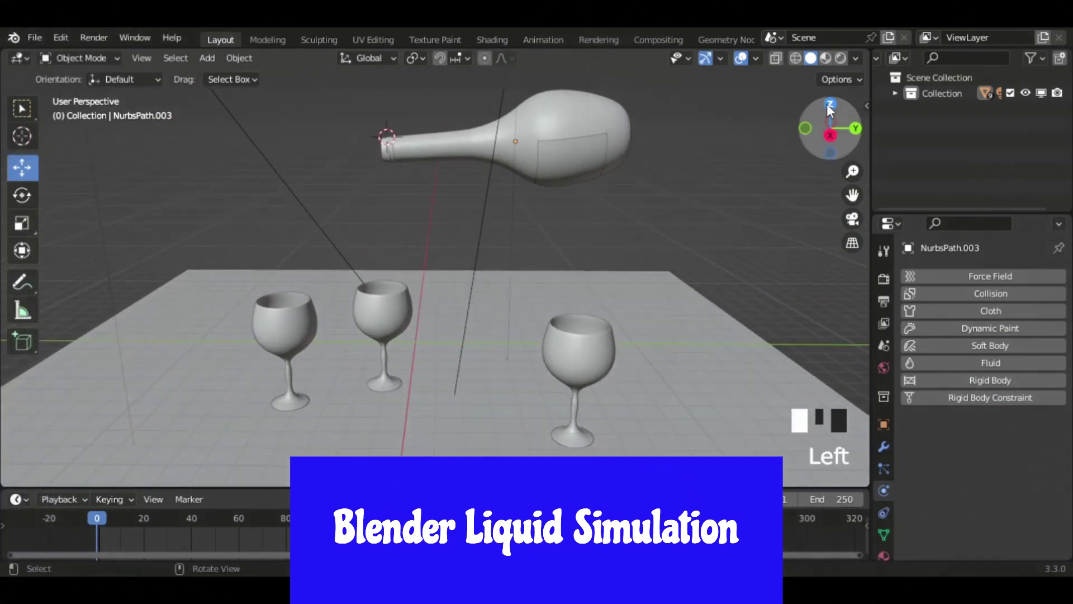
click(830, 106)
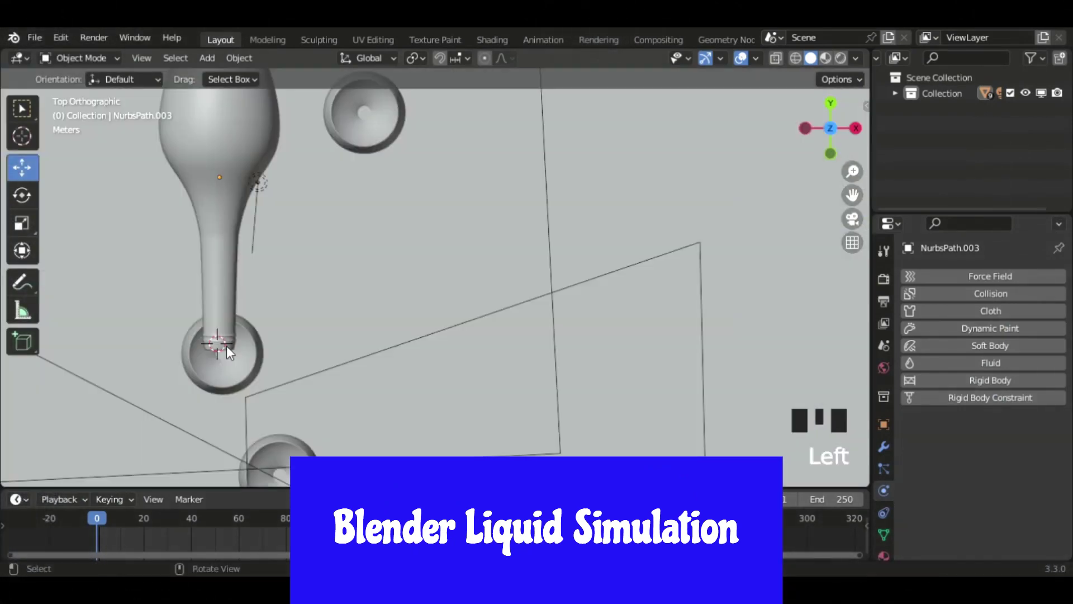
click(207, 57)
mouse_move(227, 74)
click(391, 125)
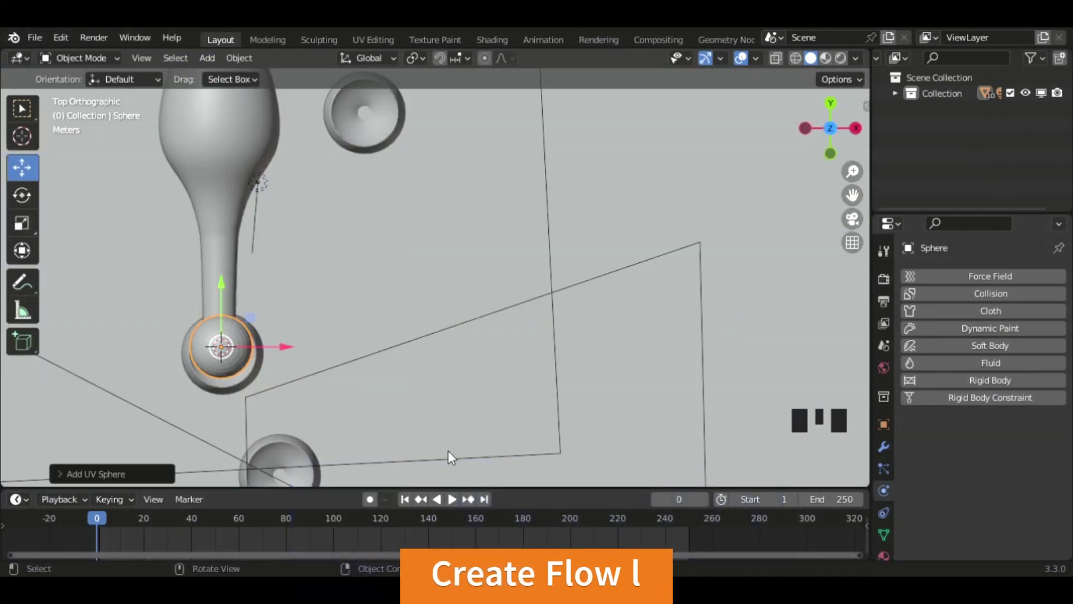
Scale the sphere down to about the bottle neck's width and position it just below the bottle's mouth
key(s)
click(352, 382)
drag(282, 350, 282, 360)
middle_drag(283, 360, 357, 111)
drag(367, 115, 372, 146)
key(s)
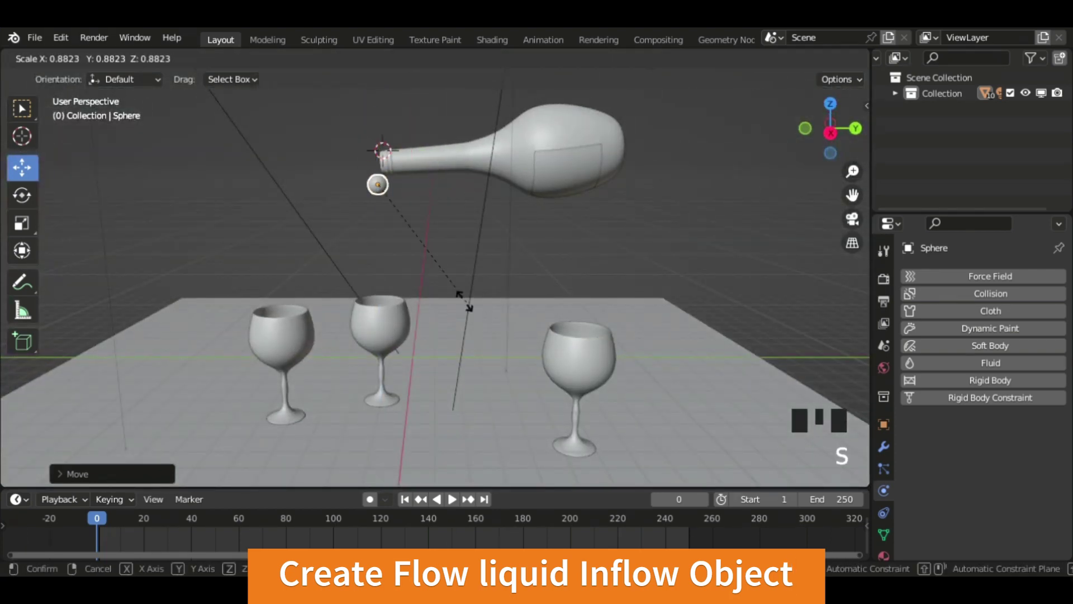
click(378, 129)
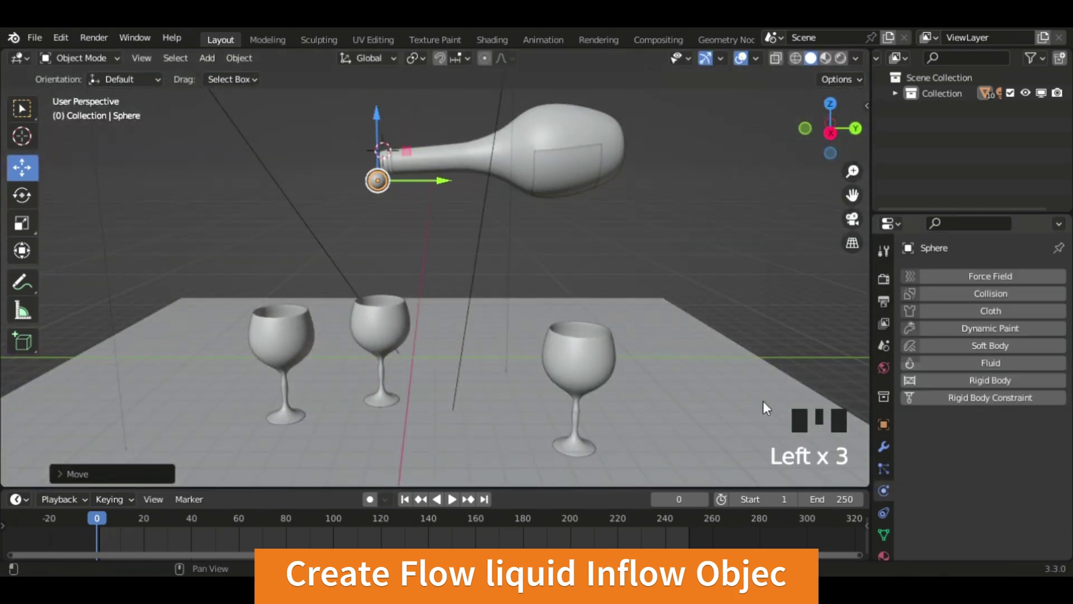
Give the sphere Fluid physics of type Flow, with flow type Liquid and flow behavior Inflow
click(956, 363)
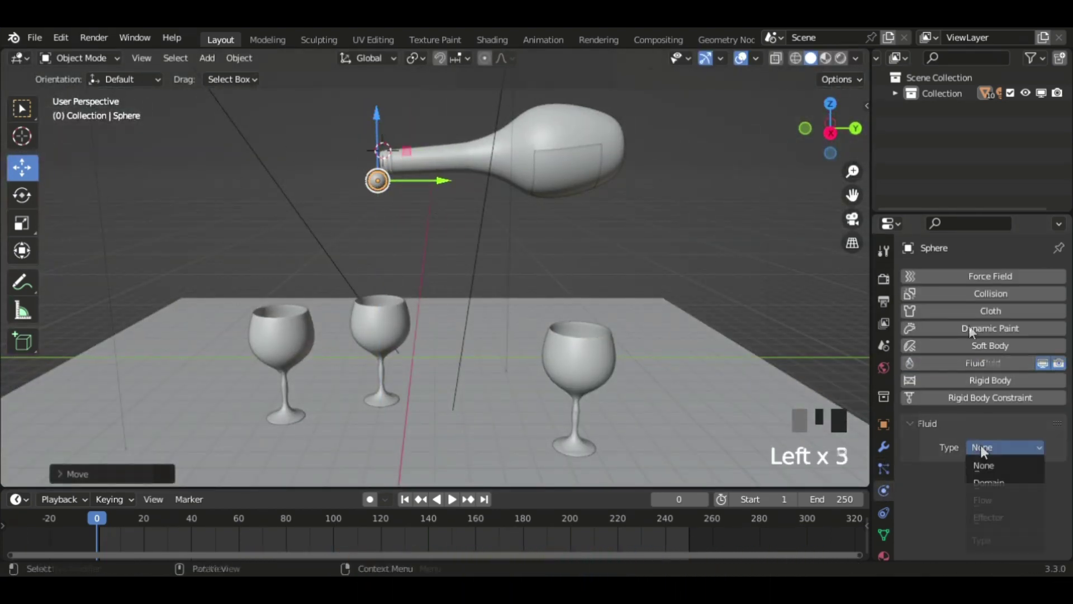
click(955, 361)
click(980, 446)
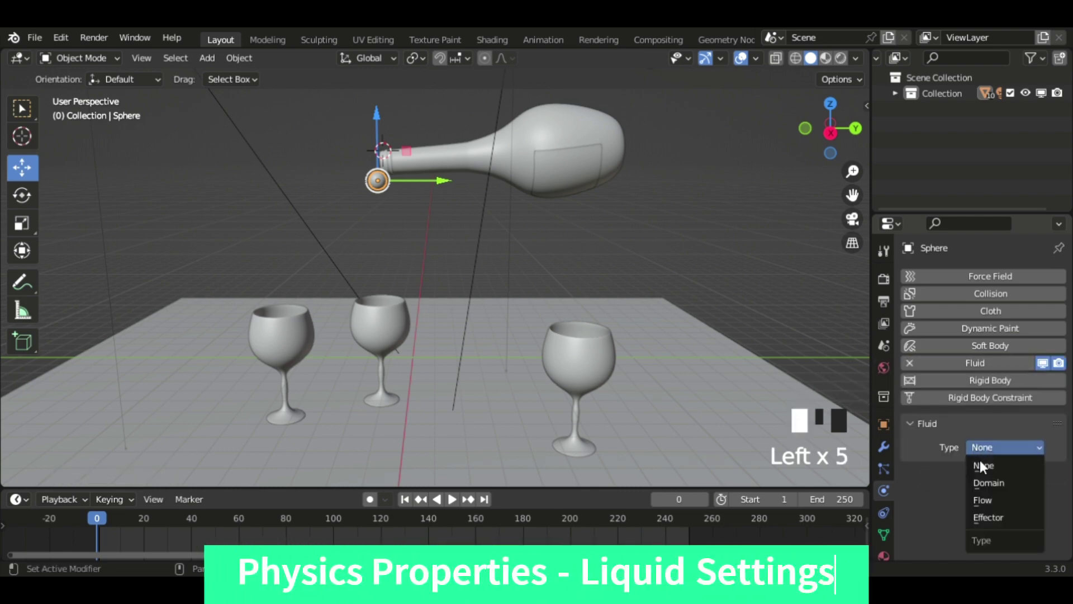
click(998, 502)
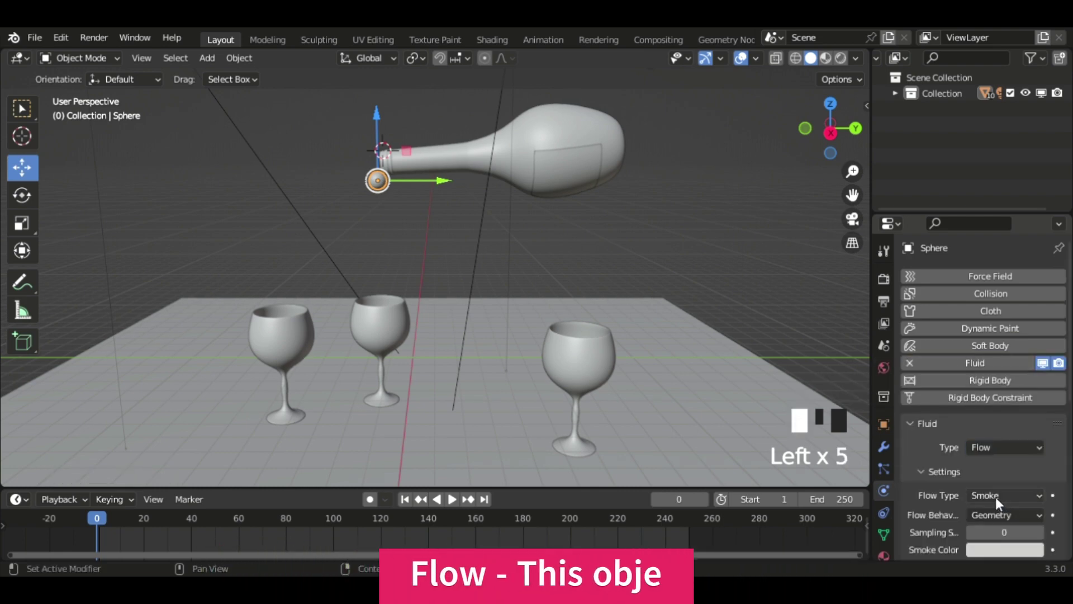
click(990, 495)
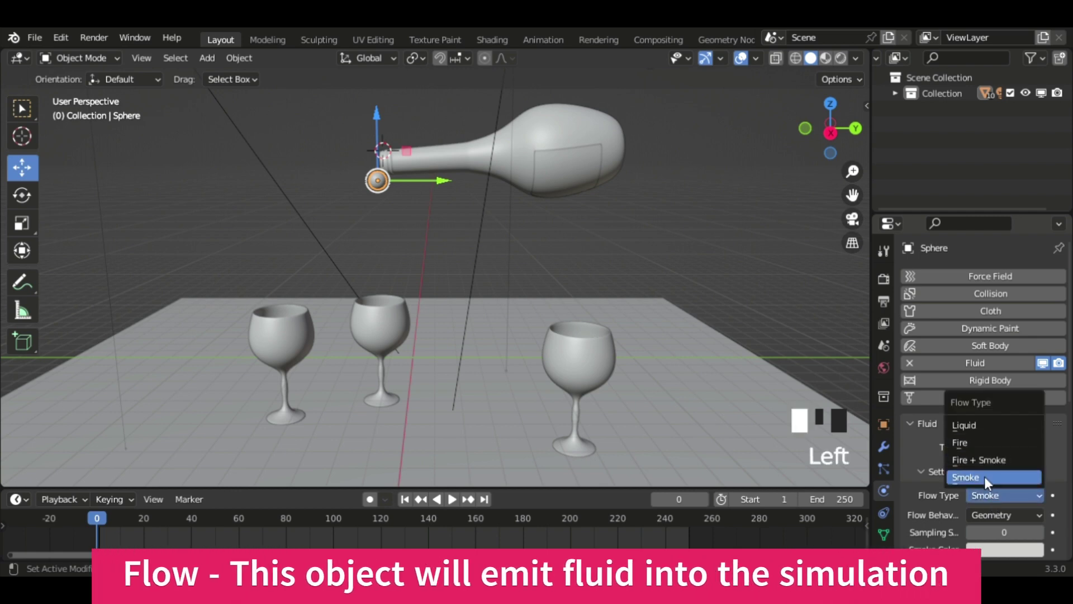
click(981, 425)
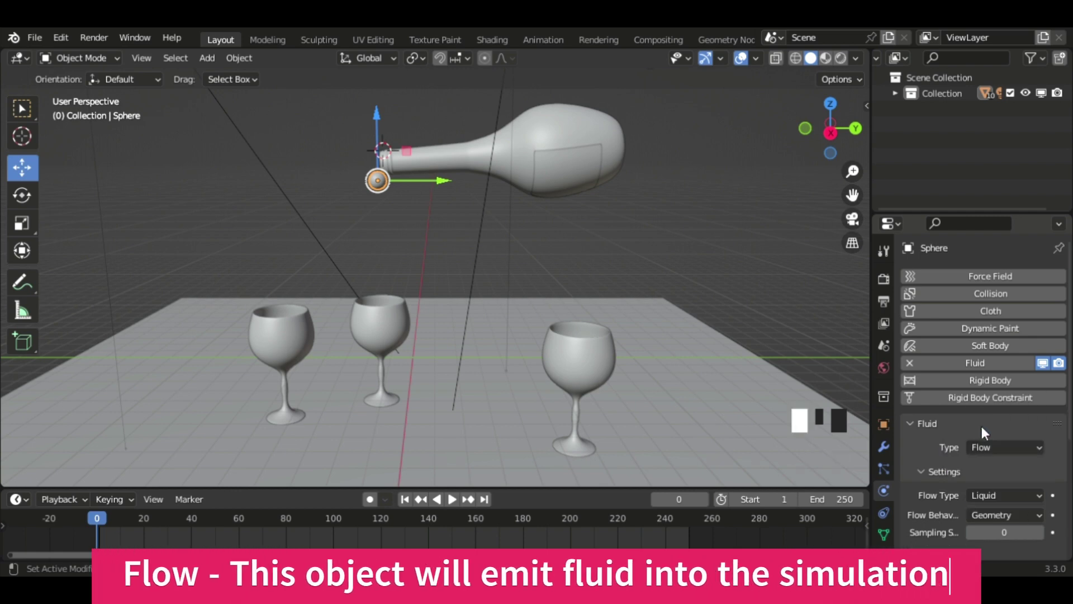
click(990, 514)
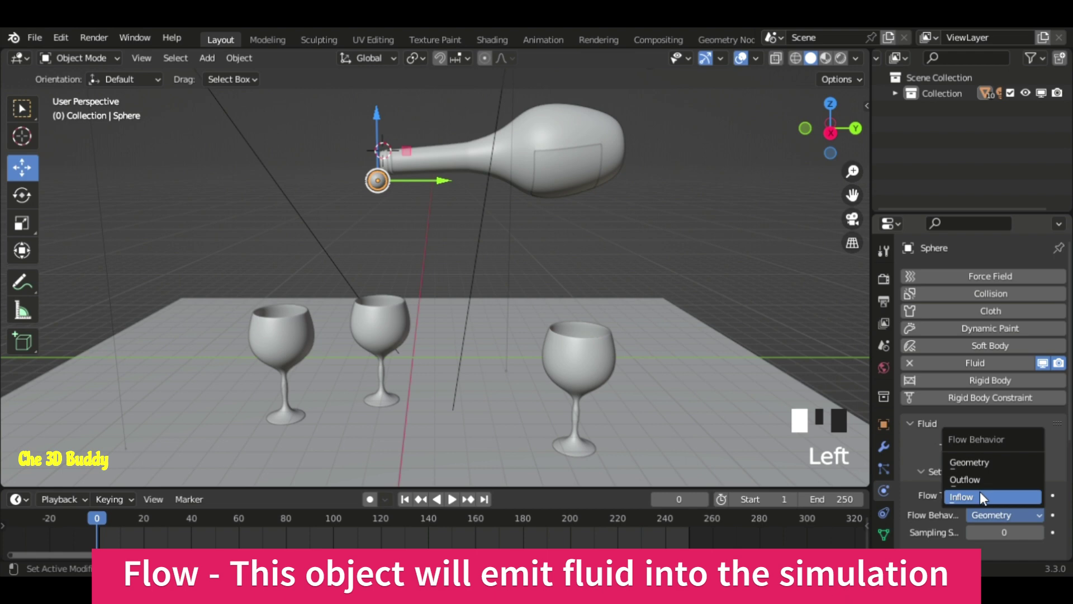
click(981, 493)
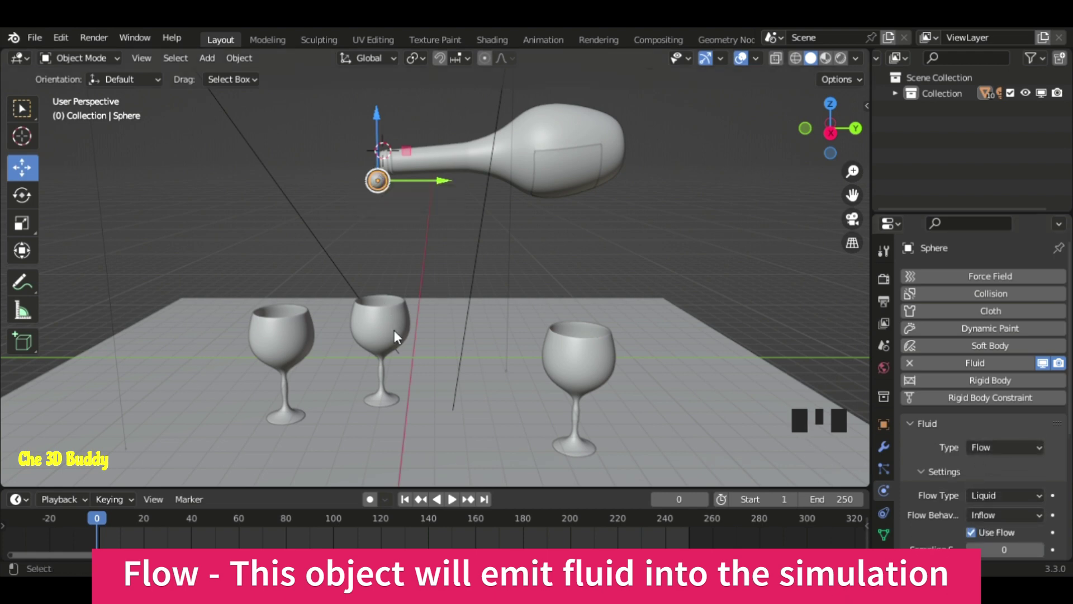
Give the wine glass beneath the bottle's mouth Fluid physics of type Effector
click(394, 331)
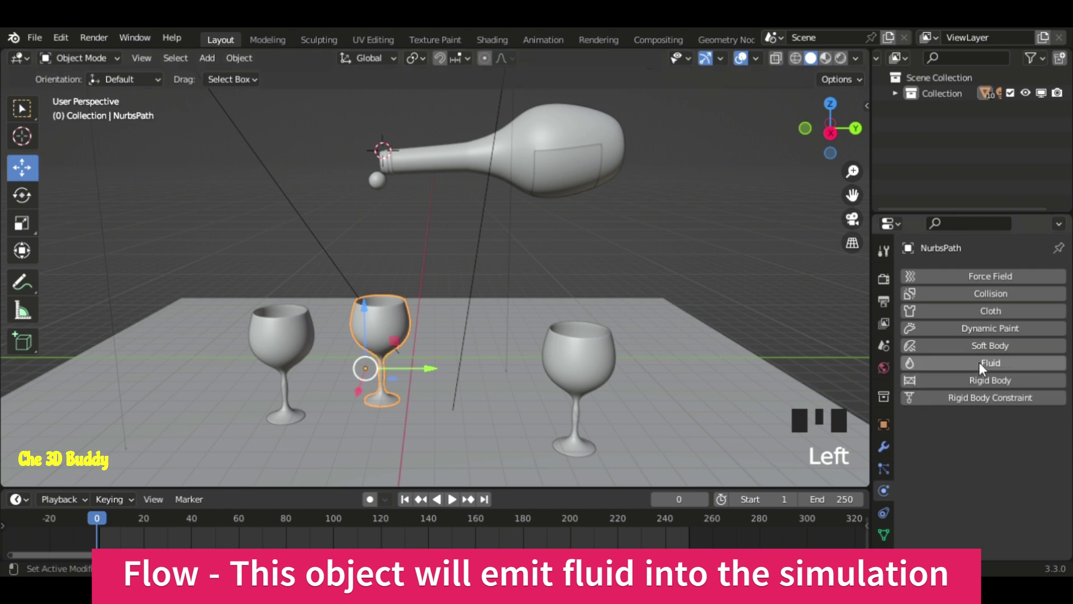
double_click(884, 488)
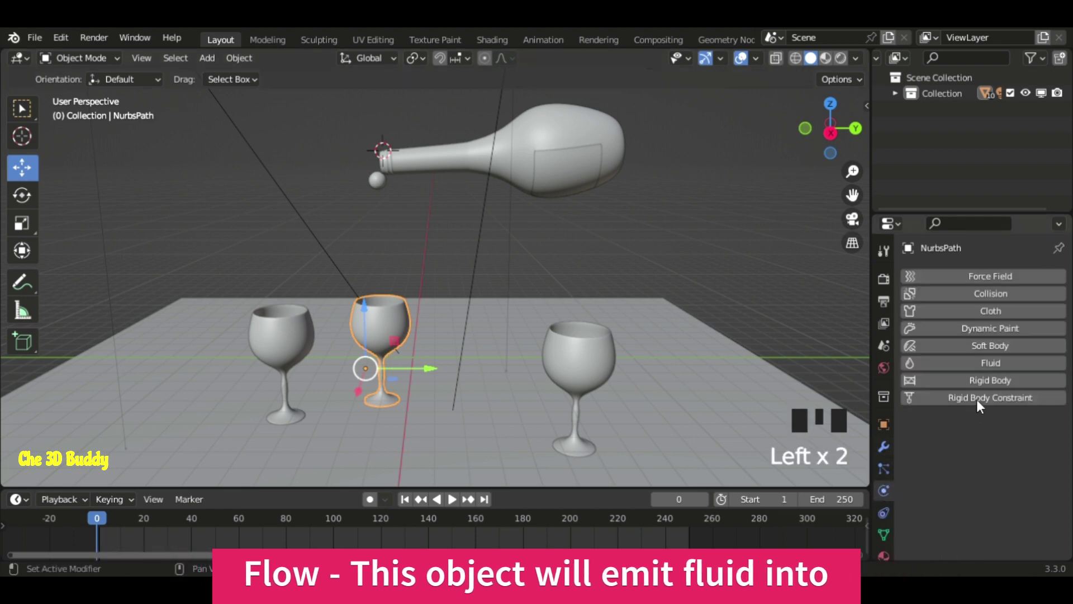
click(989, 362)
click(981, 448)
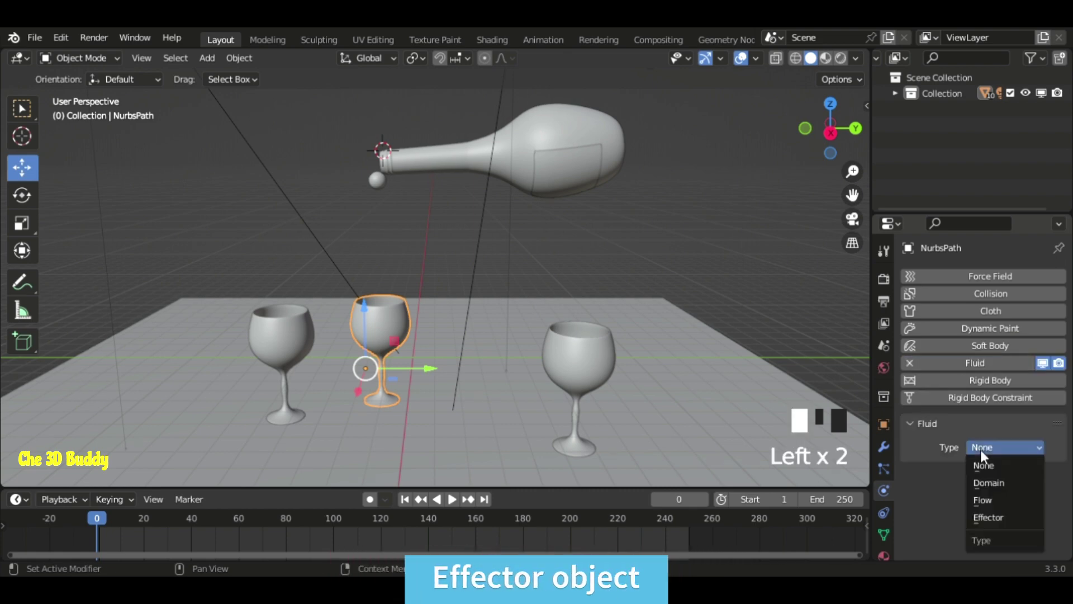
click(992, 518)
Set the glass effector's surface thickness to 0.6
scroll(962, 458, down, 6)
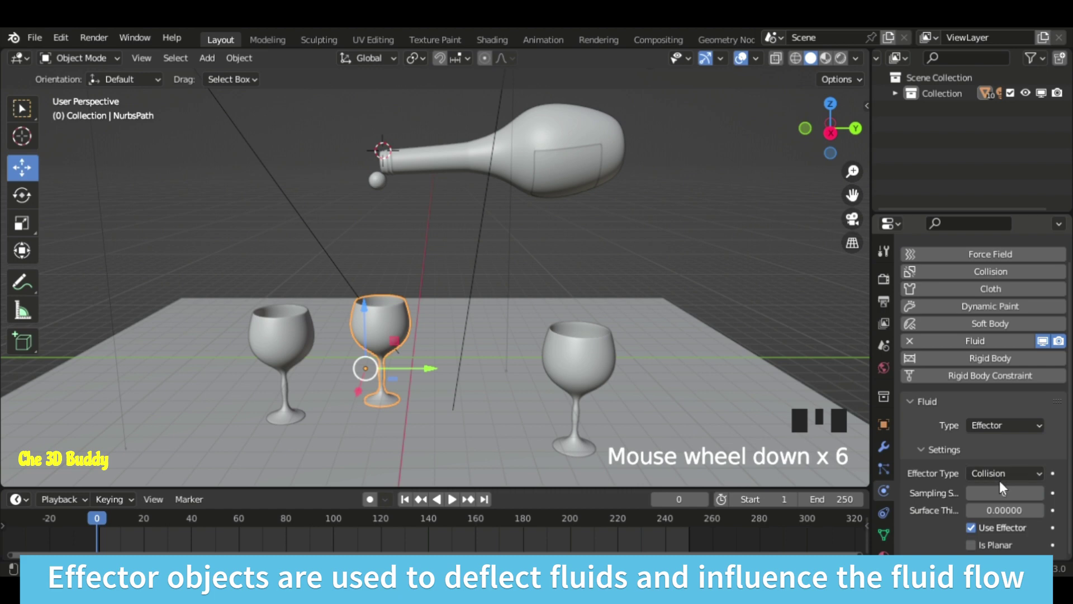
click(1000, 511)
text(0.)
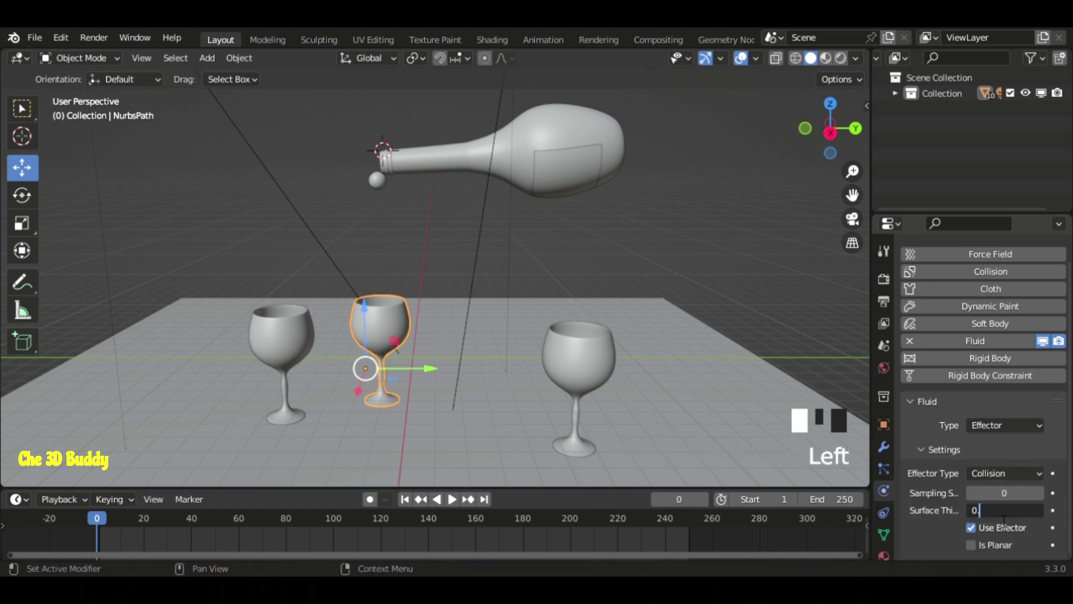
text(6)
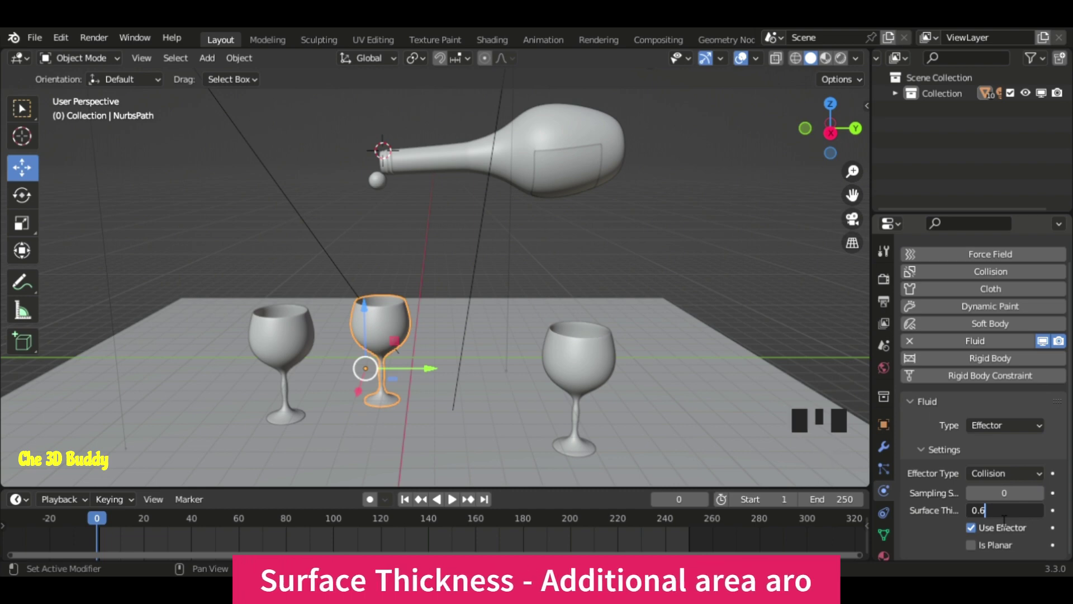
key(Return)
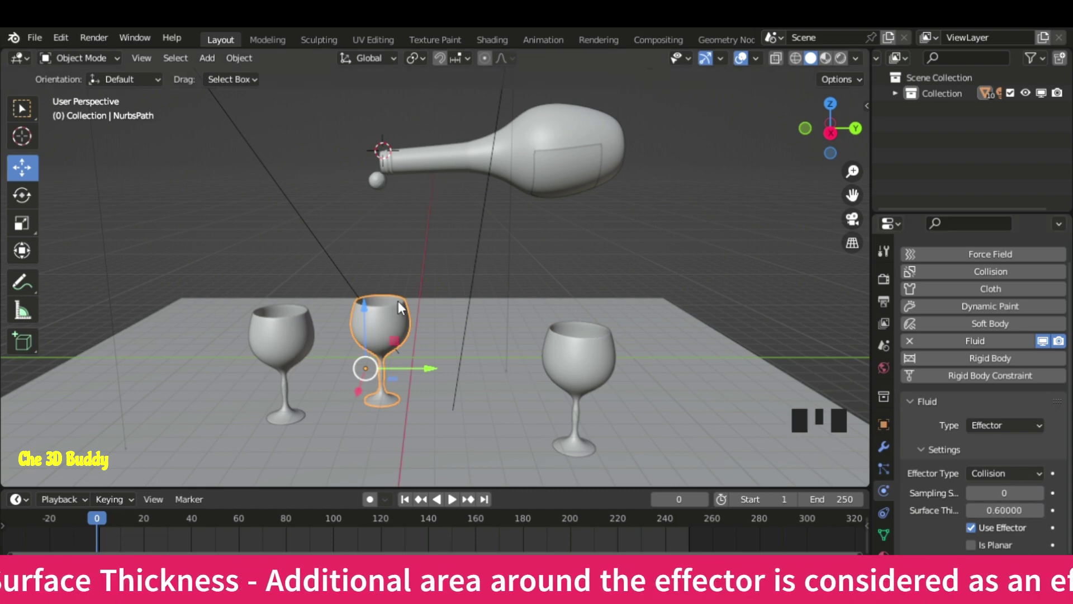
Place the 3D cursor on the tabletop beside the middle glass's base and add a cube there
click(389, 419)
shift+right_click(413, 404)
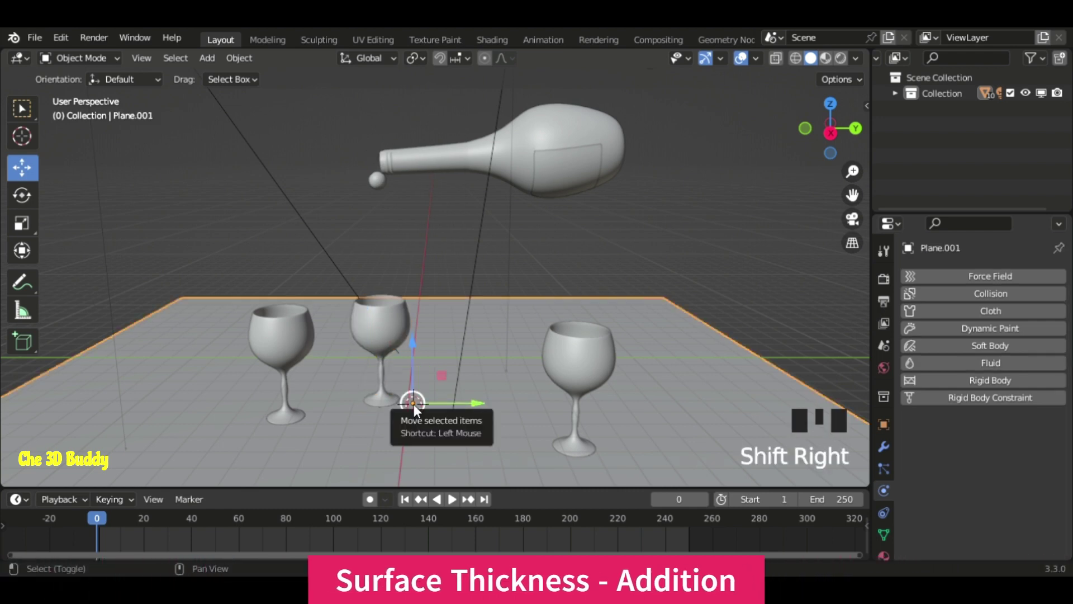
click(240, 58)
click(207, 58)
mouse_move(234, 75)
click(358, 88)
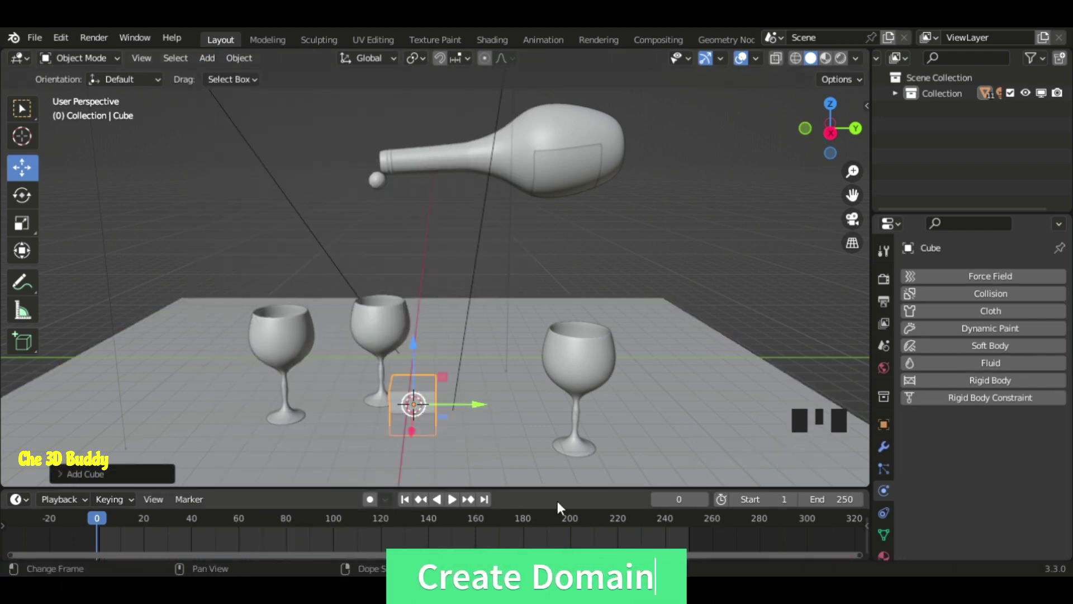
Scale the cube up, stretch it along Z and position it to enclose the middle glass and the bottle's mouth
key(s)
click(386, 359)
drag(412, 344, 411, 203)
key(s)
key(z)
click(411, 267)
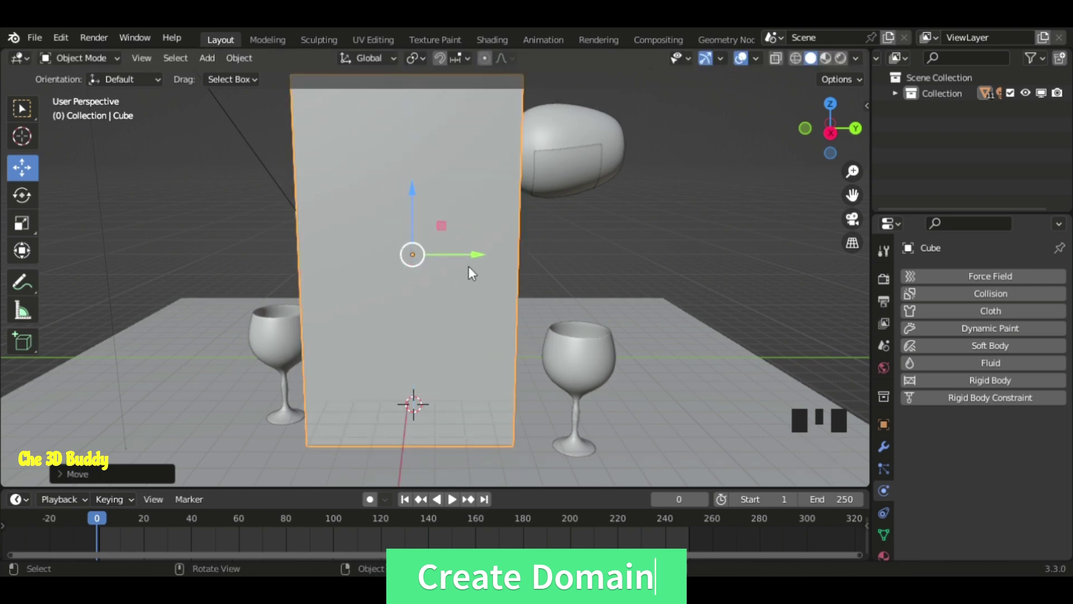
drag(474, 262, 480, 260)
Give the cube Fluid physics of type Domain and set its domain type to Liquid
middle_drag(479, 260, 246, 337)
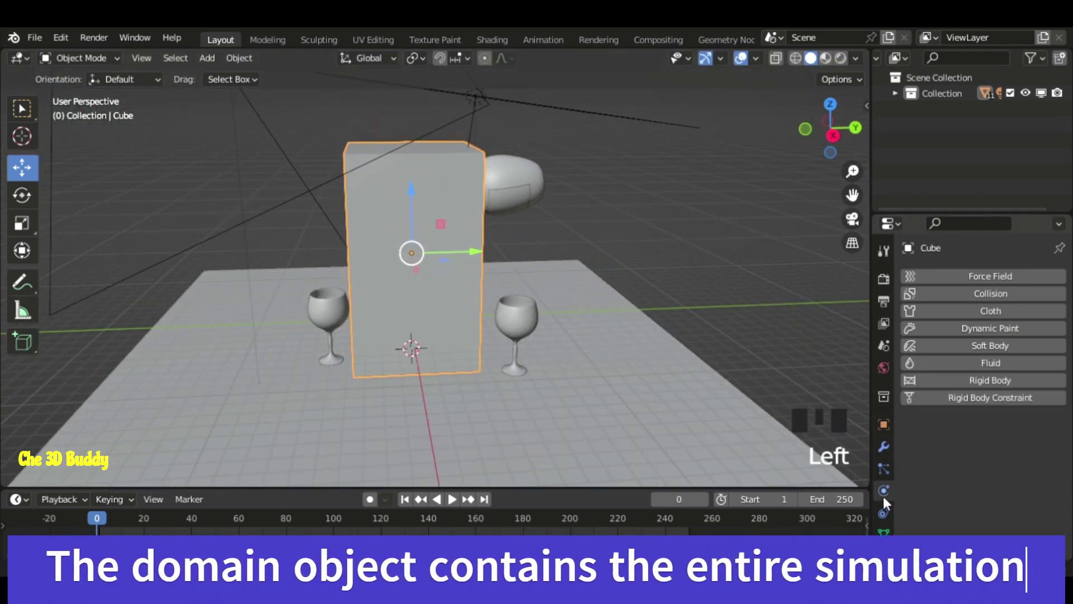
click(981, 362)
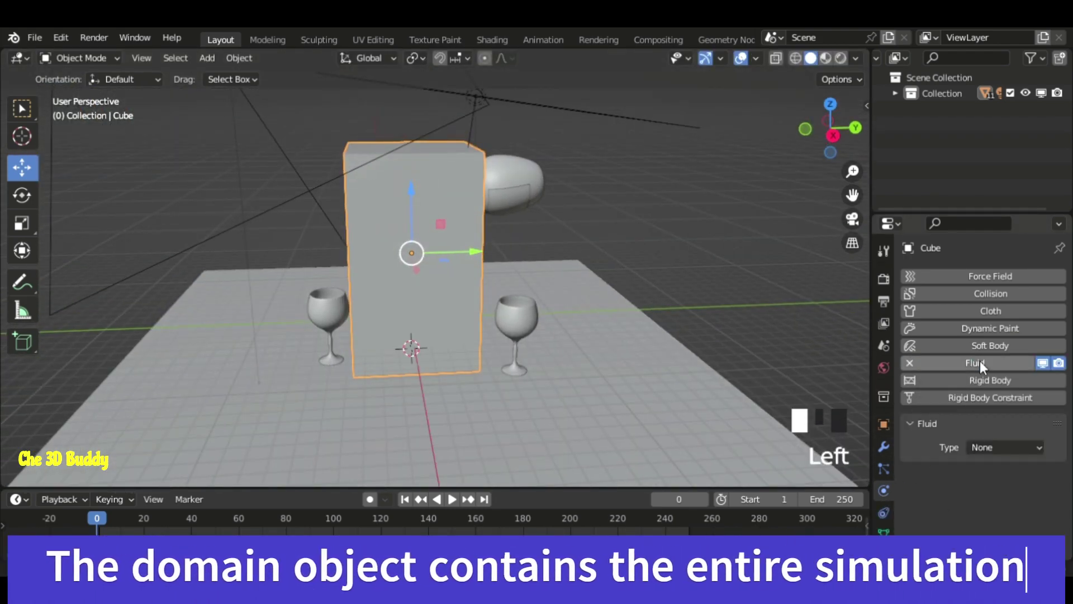
click(976, 448)
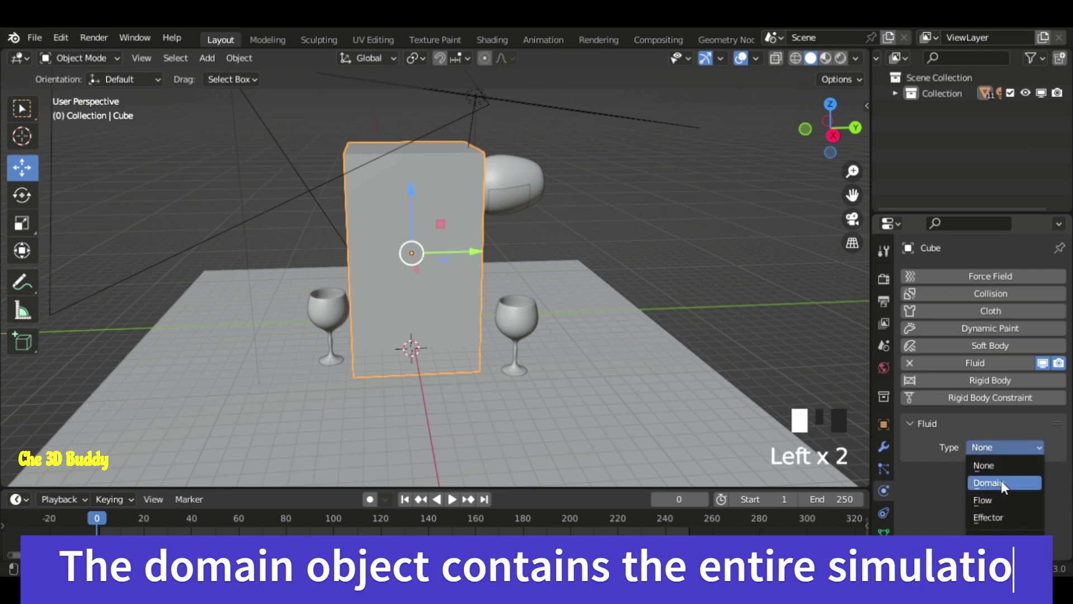
click(1001, 480)
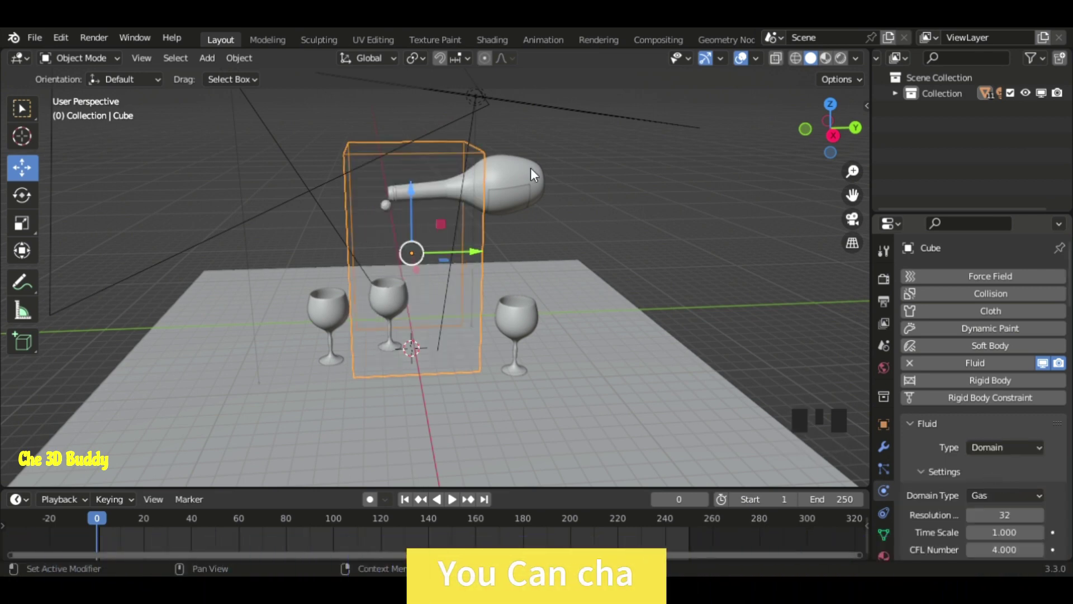
scroll(995, 461, down, 3)
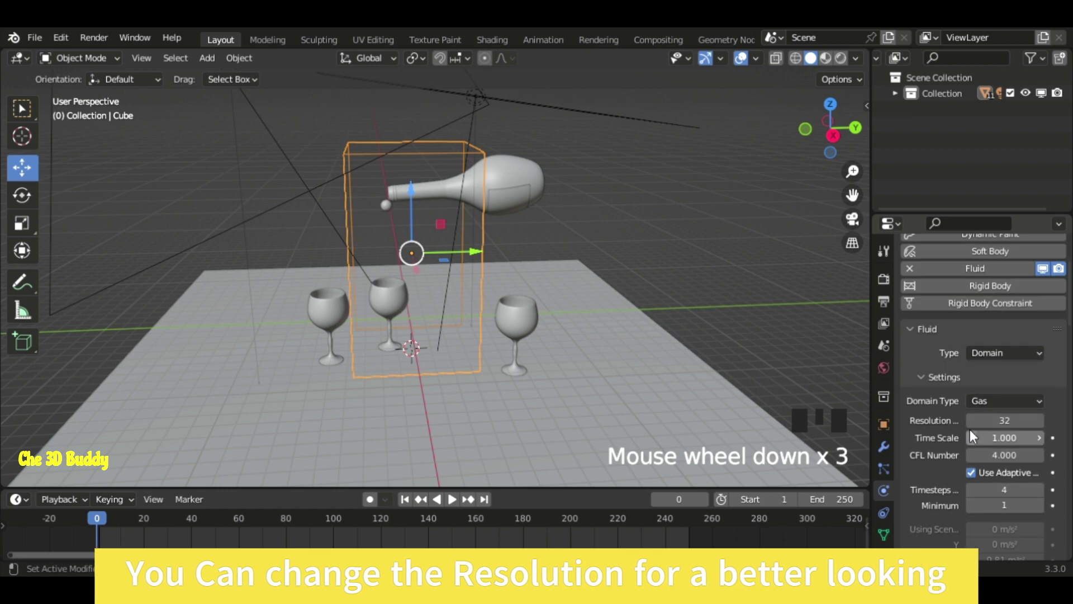
click(980, 400)
click(975, 438)
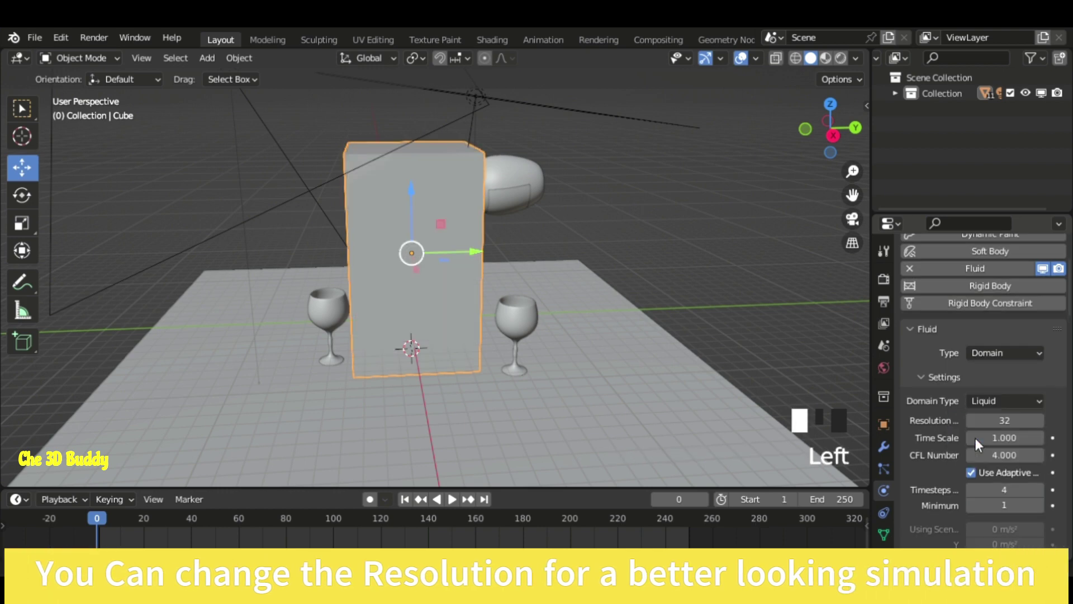
drag(1002, 420, 1002, 420)
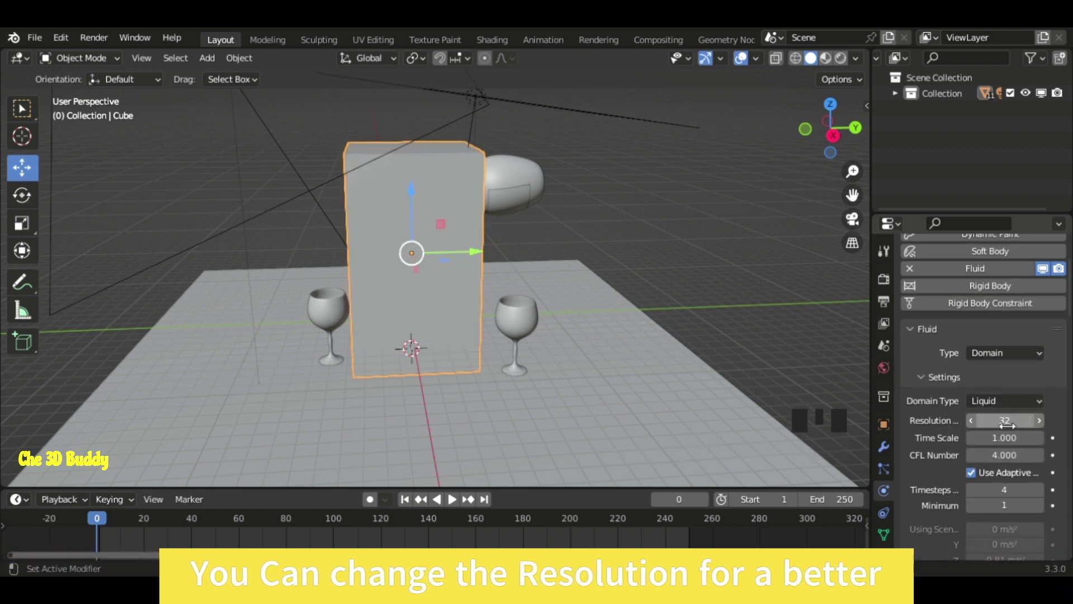
Enable Mesh generation for the liquid domain
scroll(944, 431, down, 9)
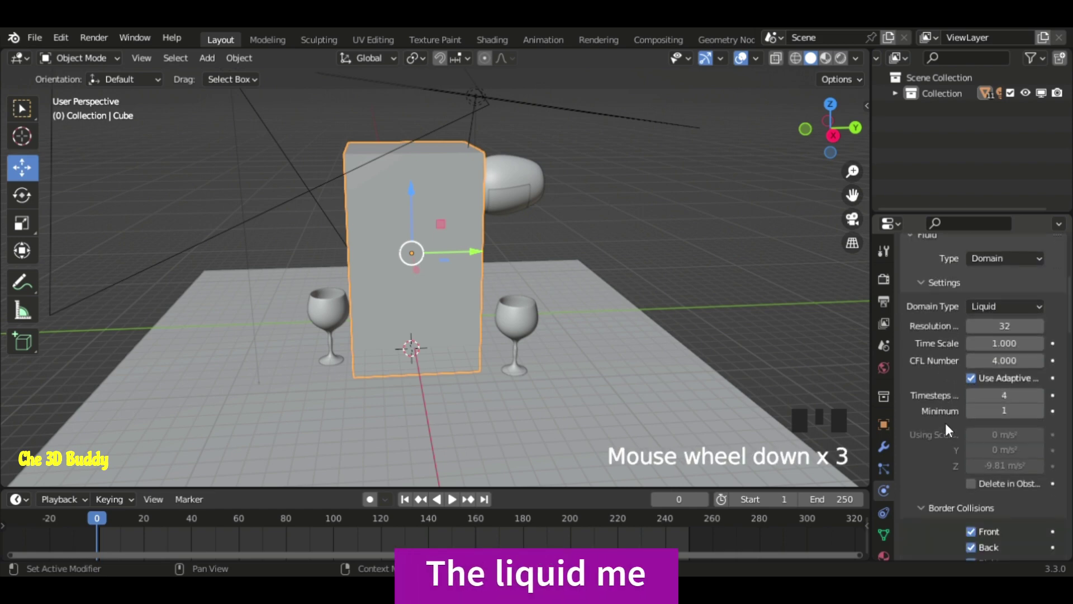
scroll(946, 427, down, 13)
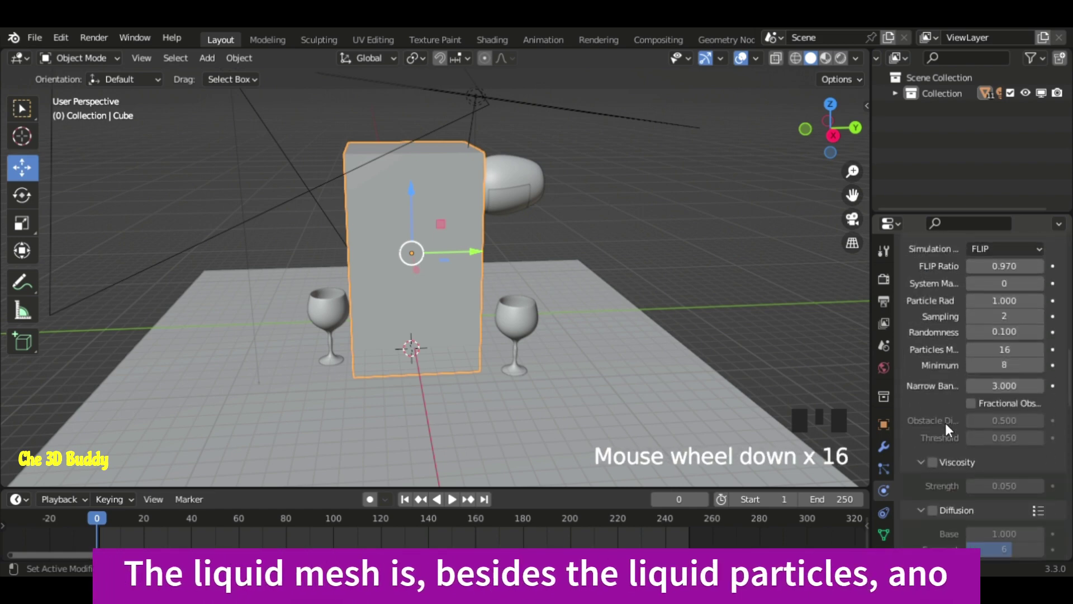
scroll(945, 422, down, 1)
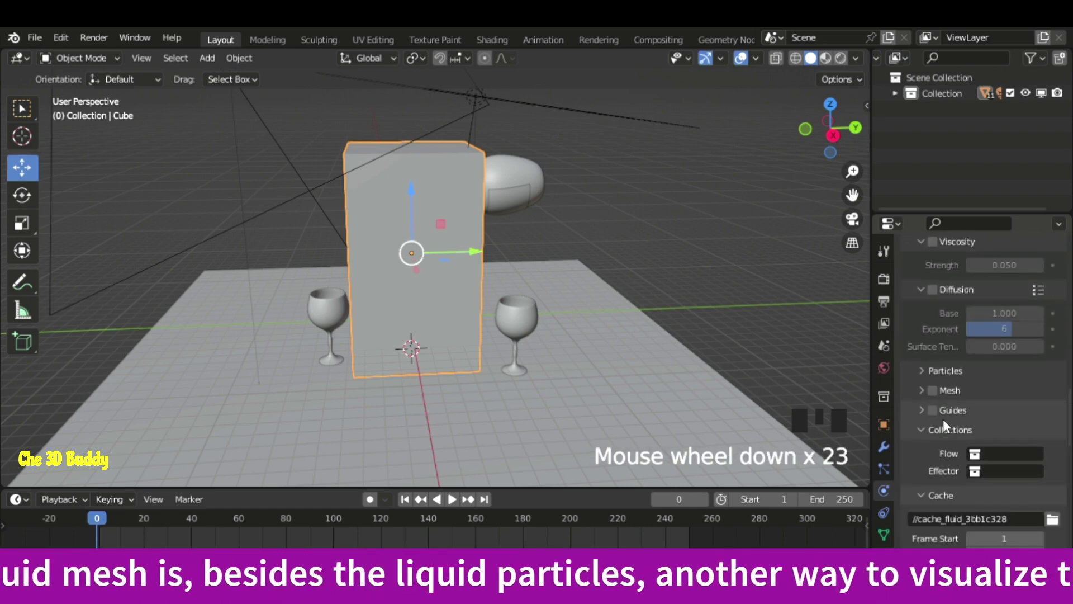
click(933, 391)
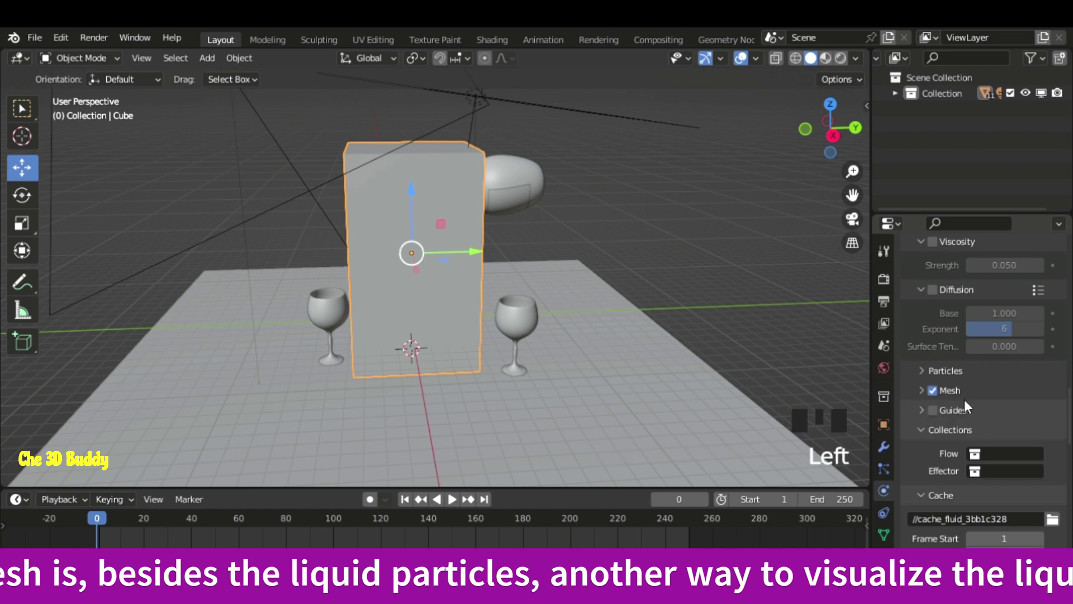
Set the liquid domain's cache type to All and bake the whole simulation
scroll(945, 451, down, 2)
scroll(950, 448, down, 2)
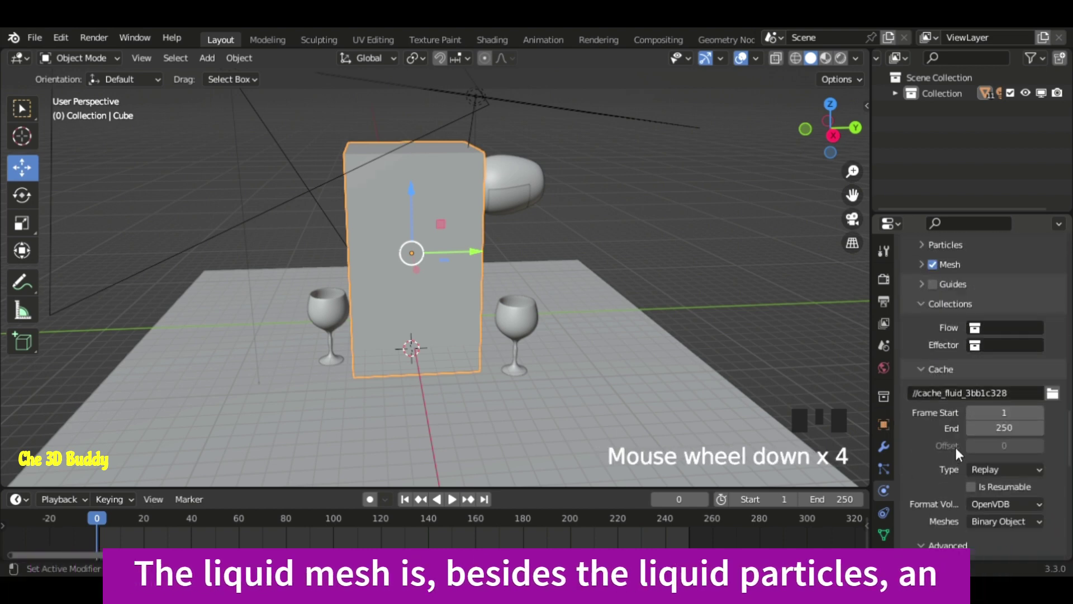
click(987, 471)
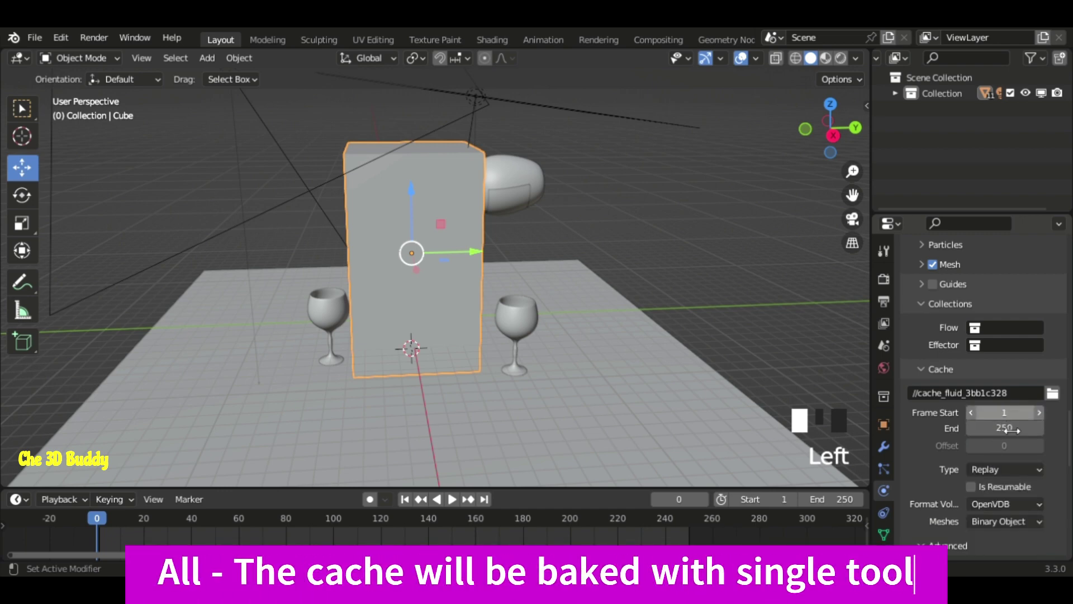
click(992, 472)
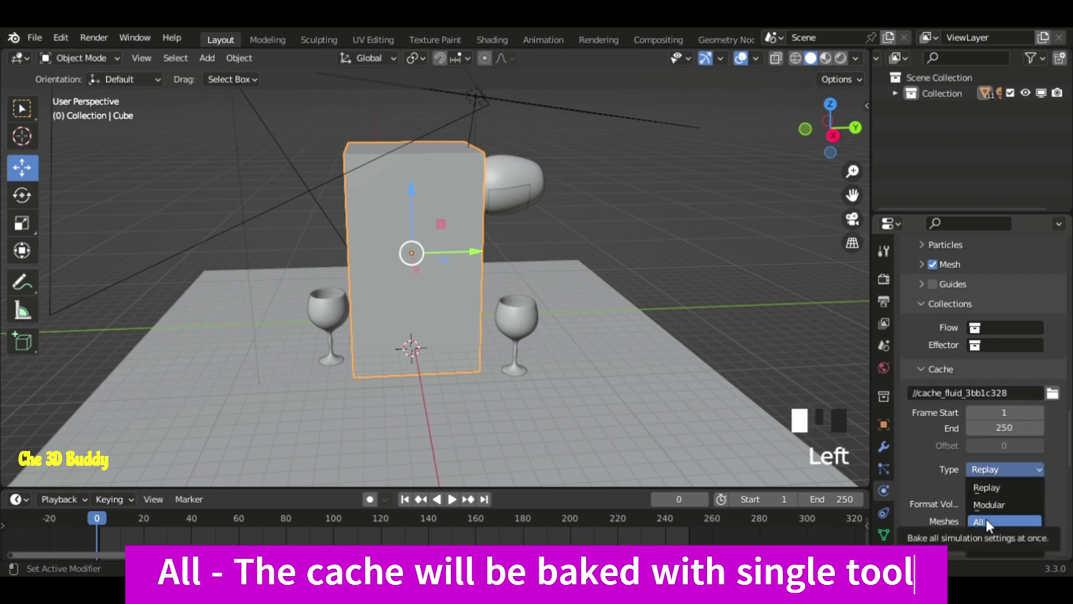
click(986, 519)
scroll(961, 481, down, 2)
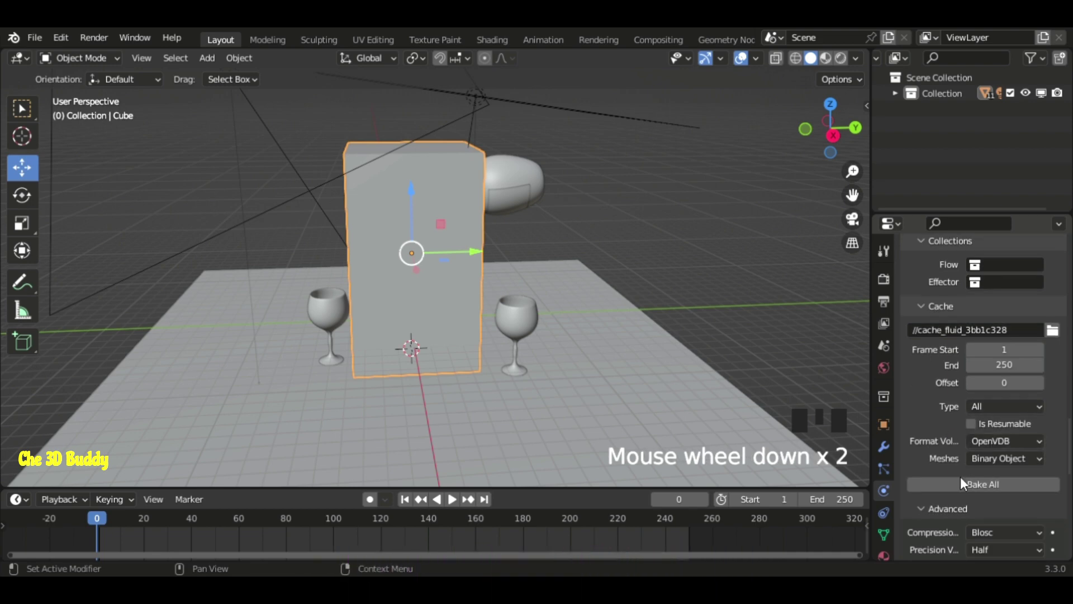
click(973, 486)
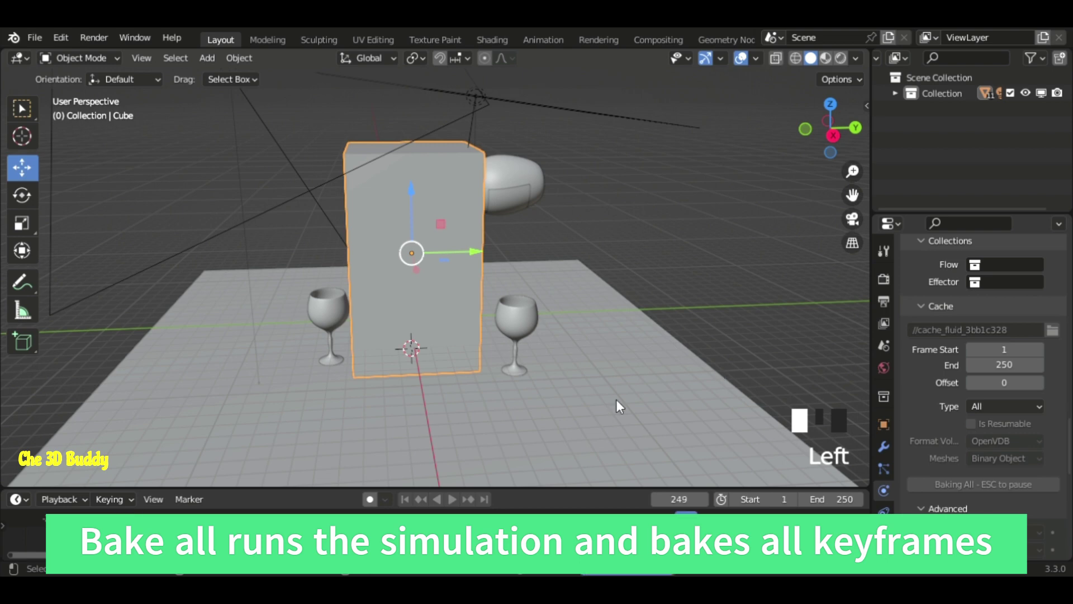
Play the baked animation and examine up close how the liquid pours into the middle glass
click(453, 498)
scroll(455, 270, up, 4)
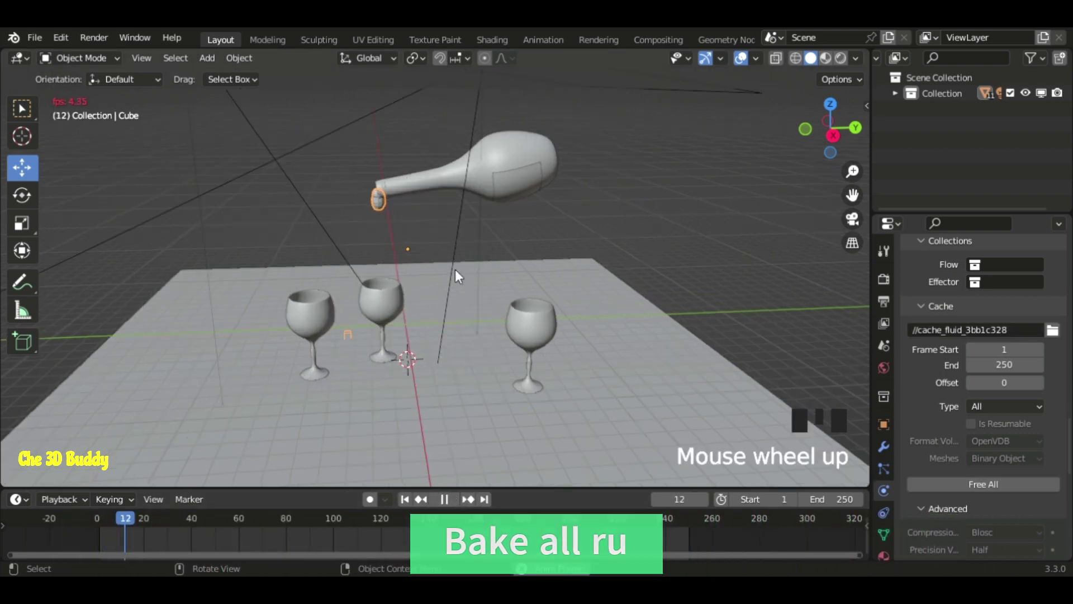
scroll(455, 269, up, 1)
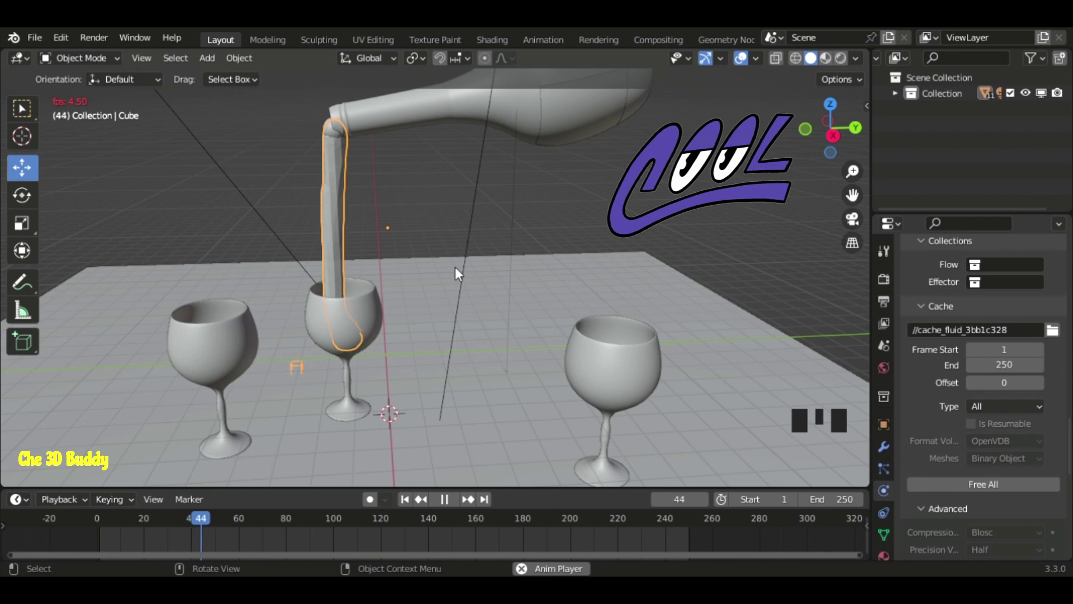
scroll(455, 266, up, 2)
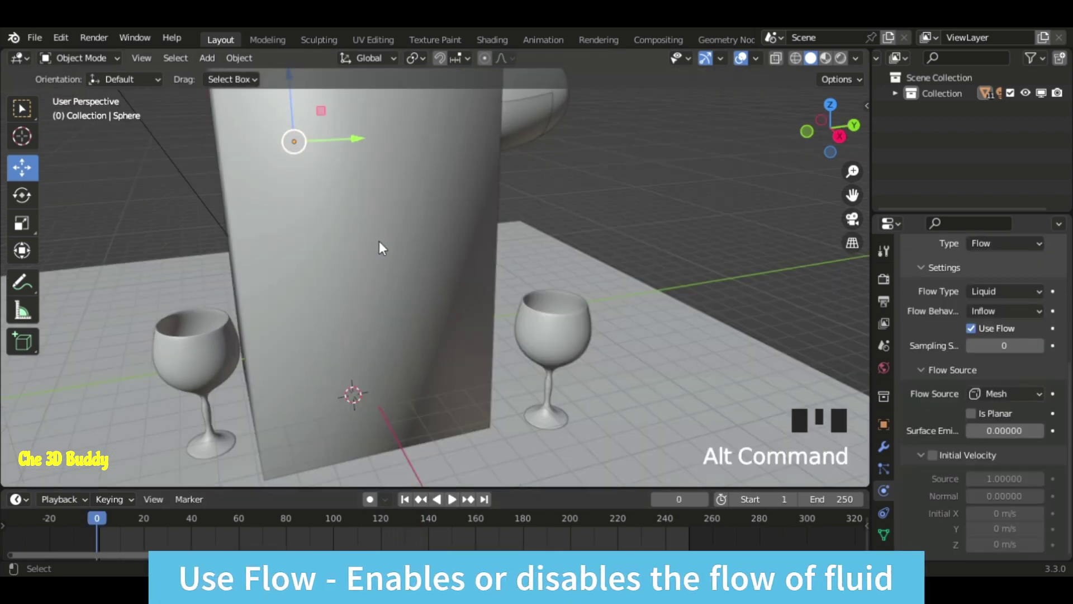
In wireframe shading, keyframe the inflow sphere's Use Flow on at frame 60 and off at frame 61
click(338, 222)
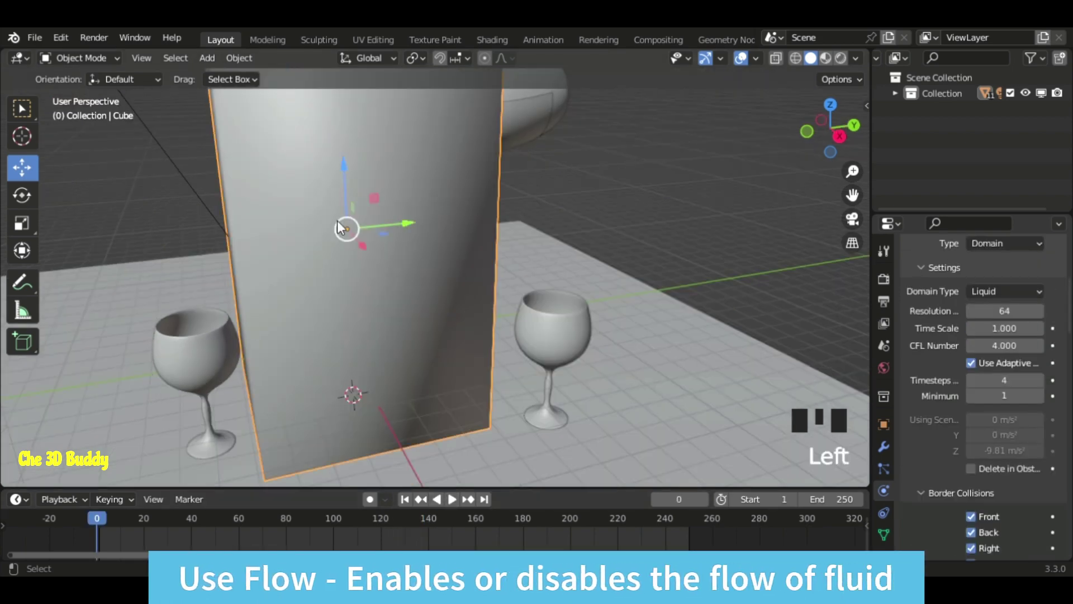
click(796, 58)
click(294, 147)
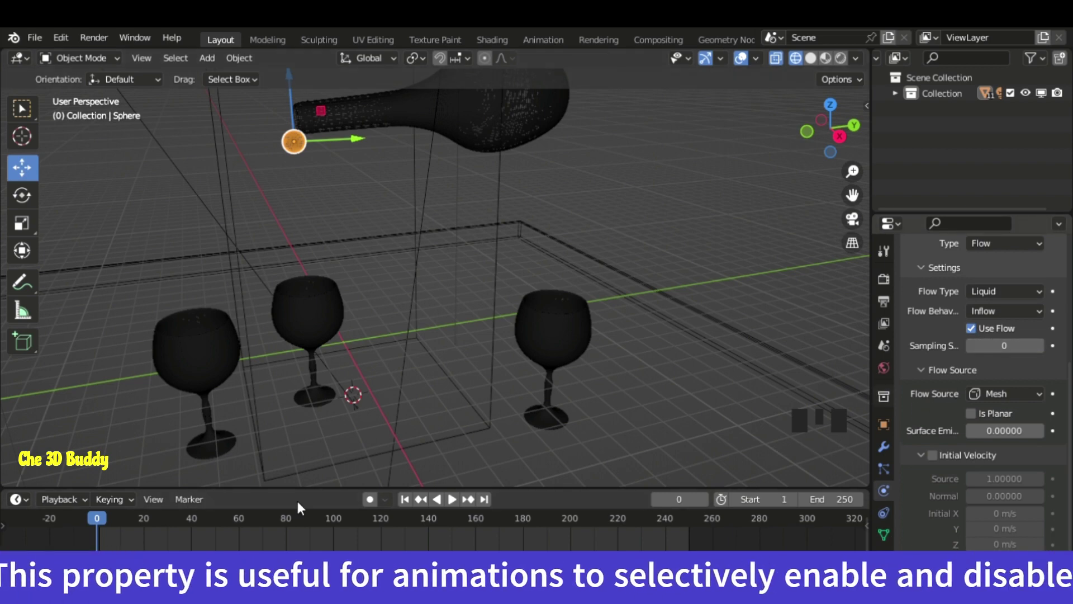
click(239, 523)
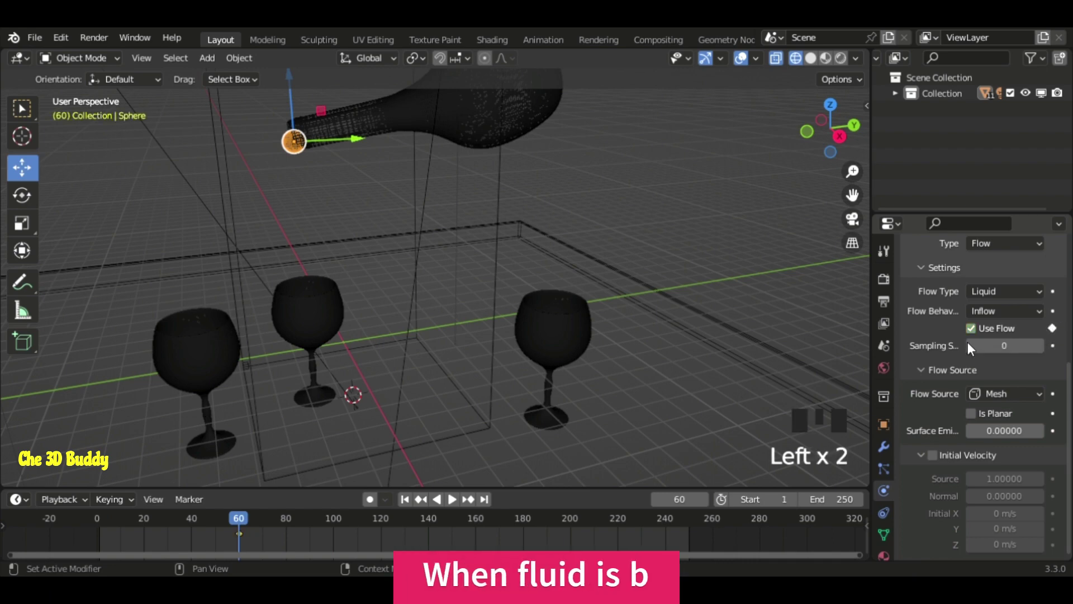
click(722, 500)
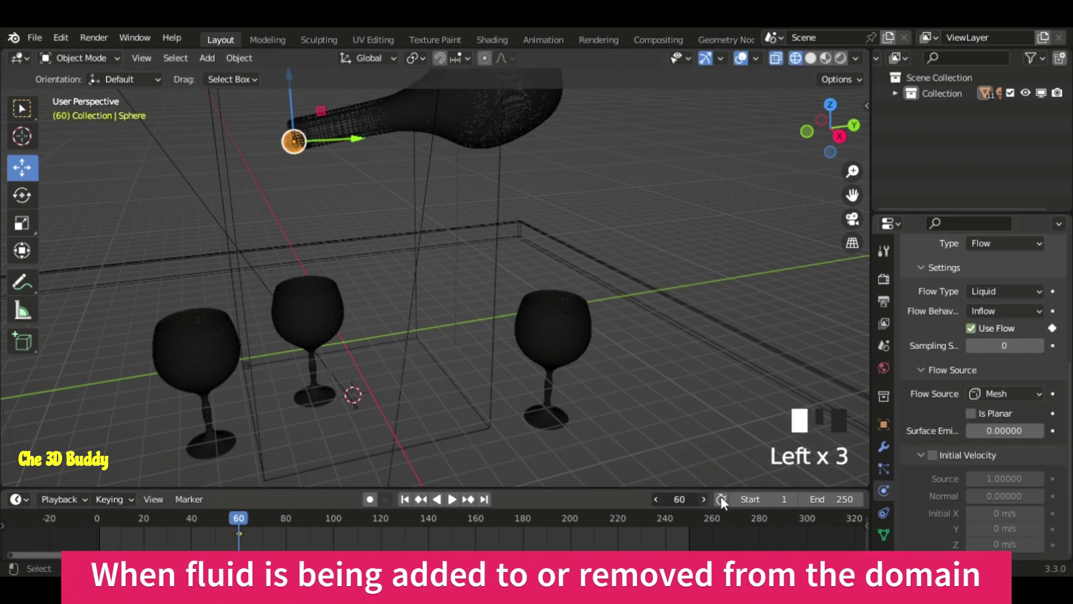
click(971, 328)
click(1052, 328)
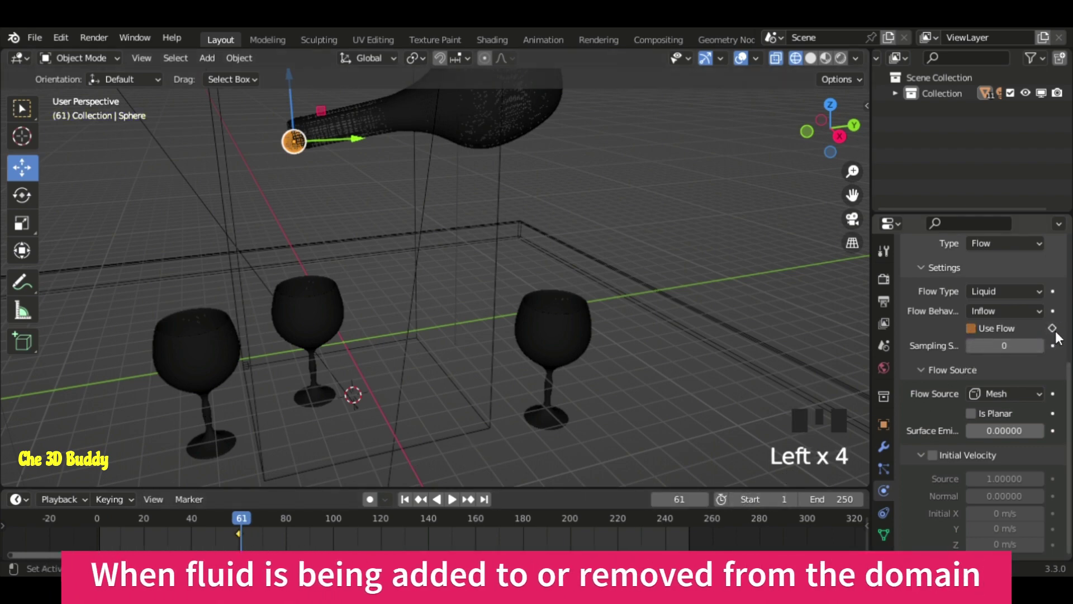
click(197, 519)
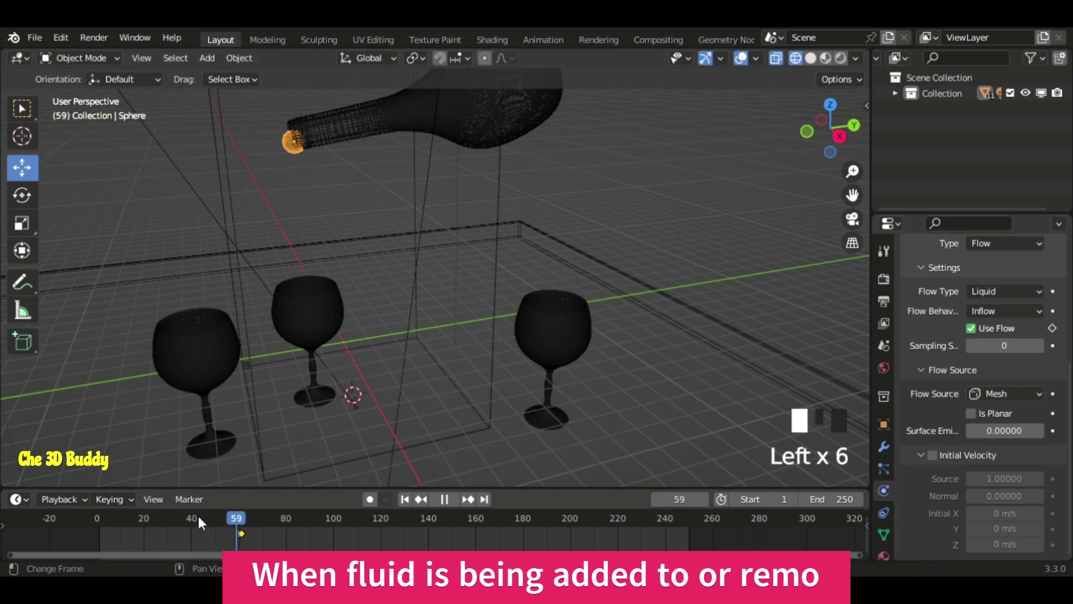
Set the effector Surface Thickness of the middle glass to 0.7
click(297, 313)
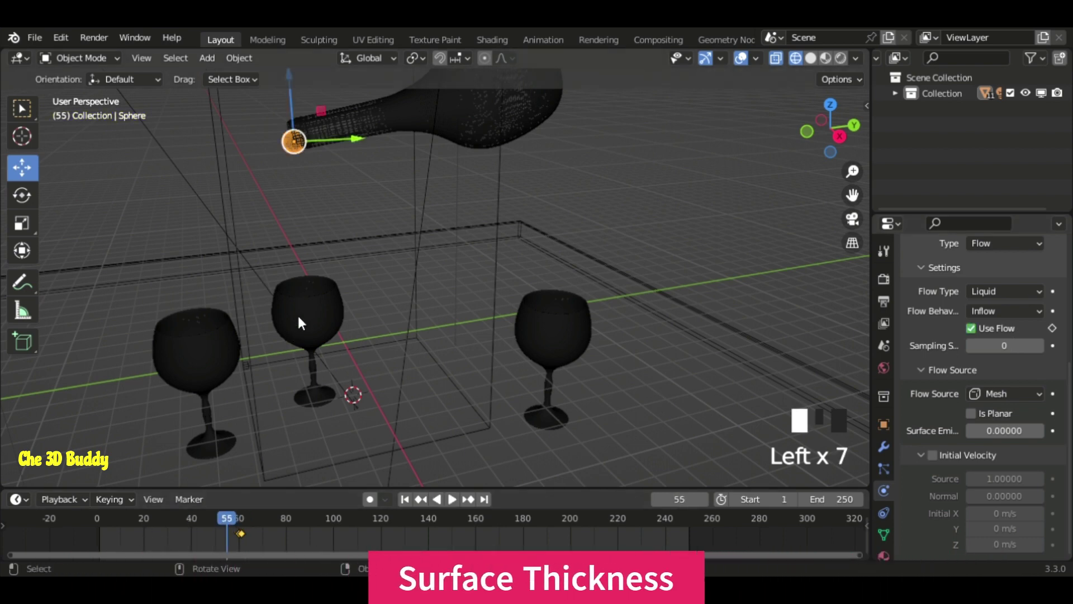
click(1006, 511)
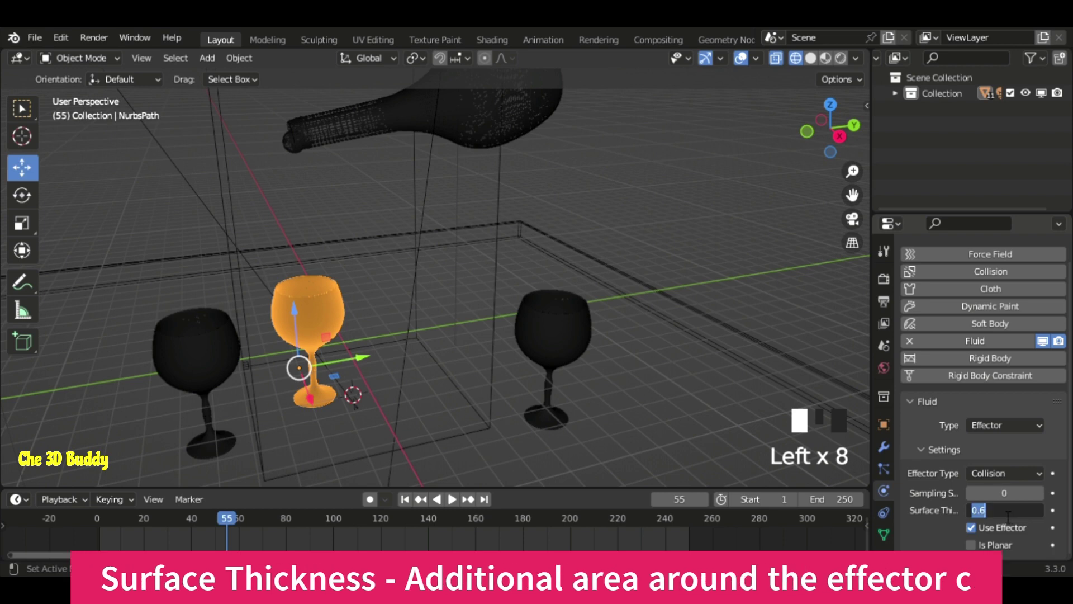
text(0.70000)
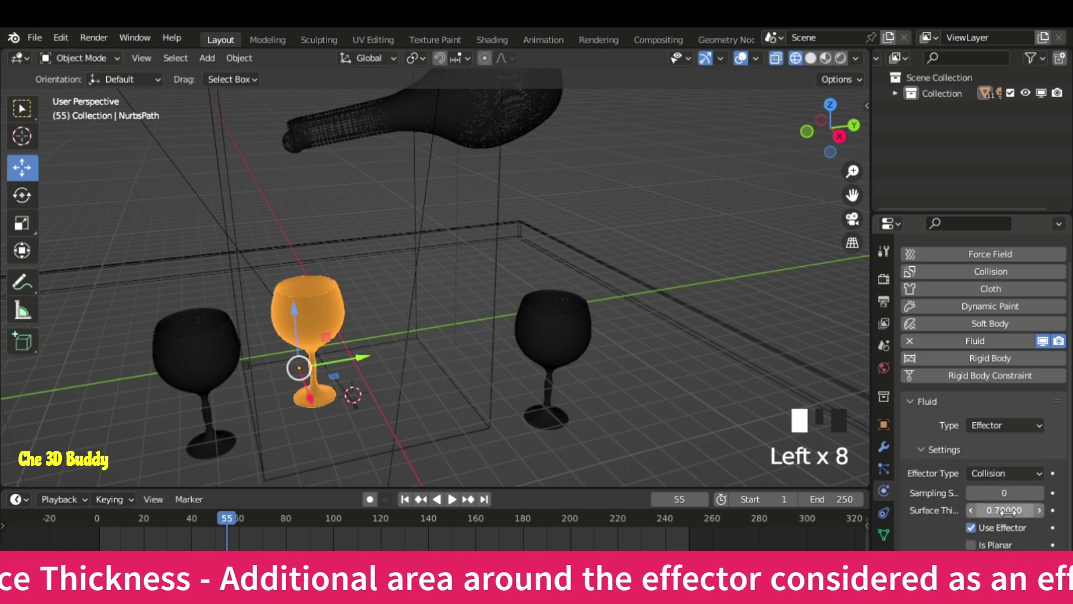
Return to frame 0 and bake the domain cube's entire liquid simulation again
click(96, 515)
click(237, 255)
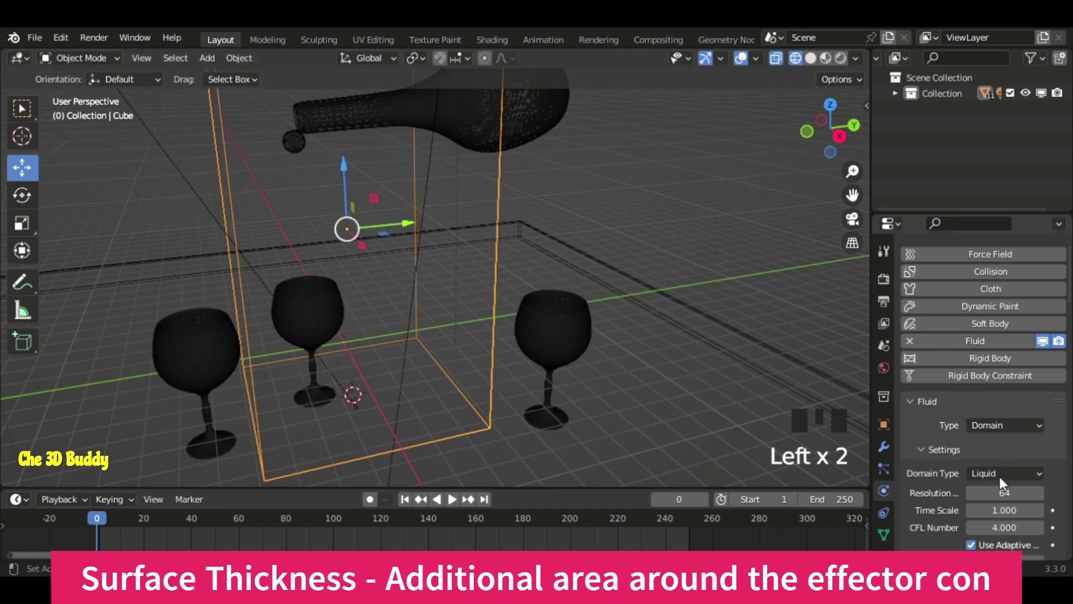
scroll(955, 490, down, 5)
scroll(954, 492, down, 20)
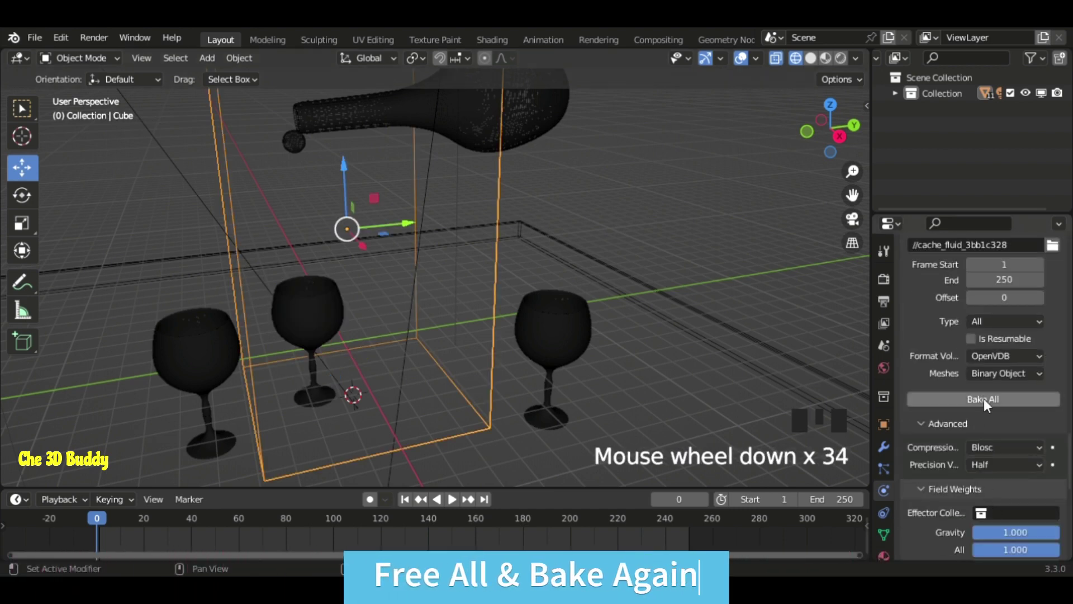
click(984, 398)
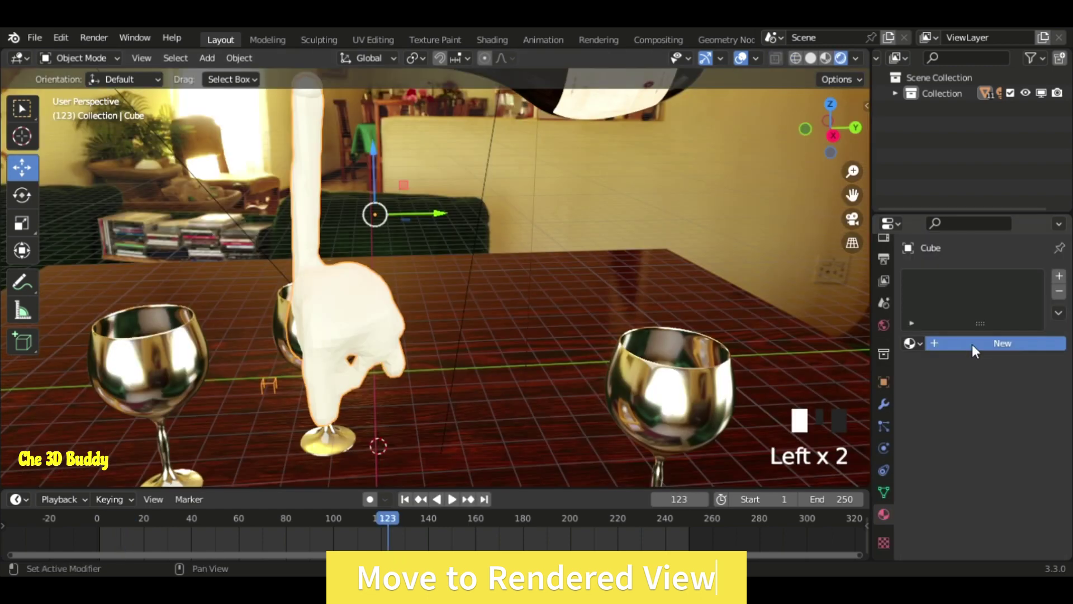
Create a new material for the liquid and give it an orange-red base color
click(972, 343)
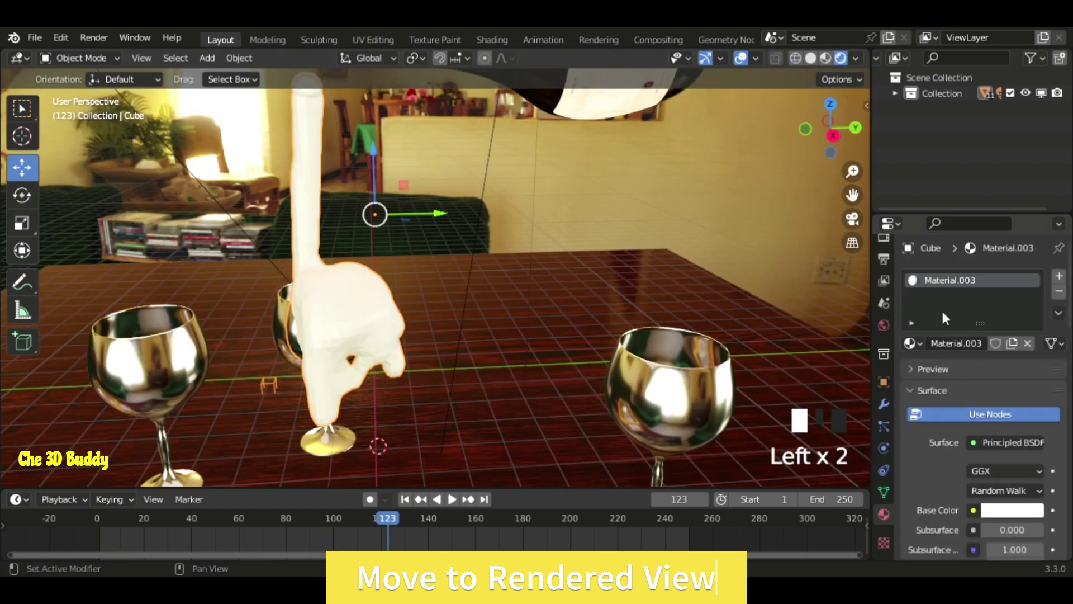
scroll(962, 424, down, 4)
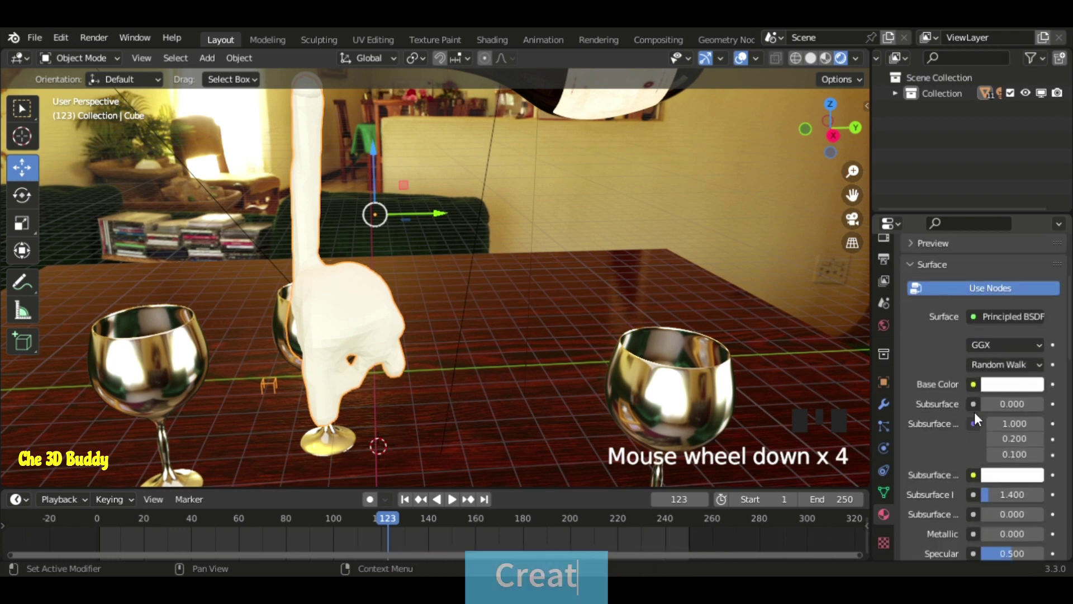
click(998, 386)
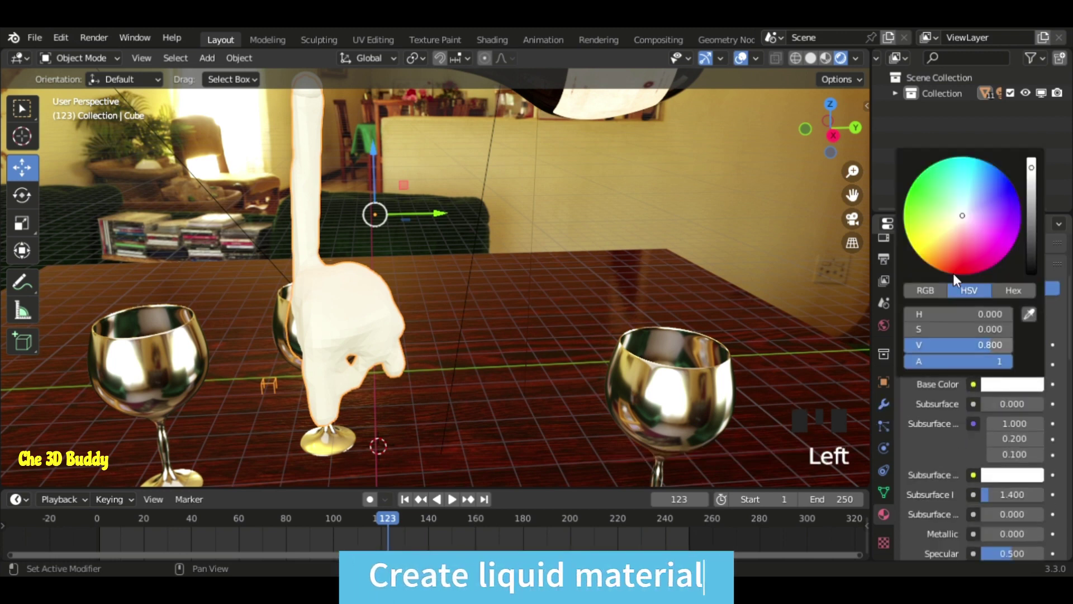
click(949, 261)
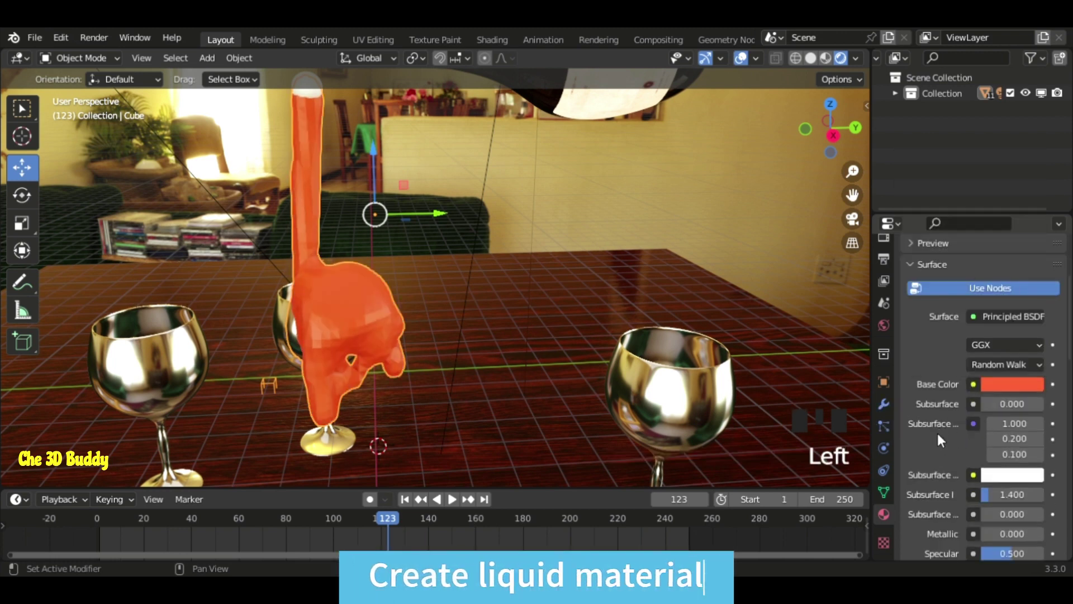
Set the liquid material's Specular to 0.660 and its Transmission to about 0.914
scroll(940, 436, down, 3)
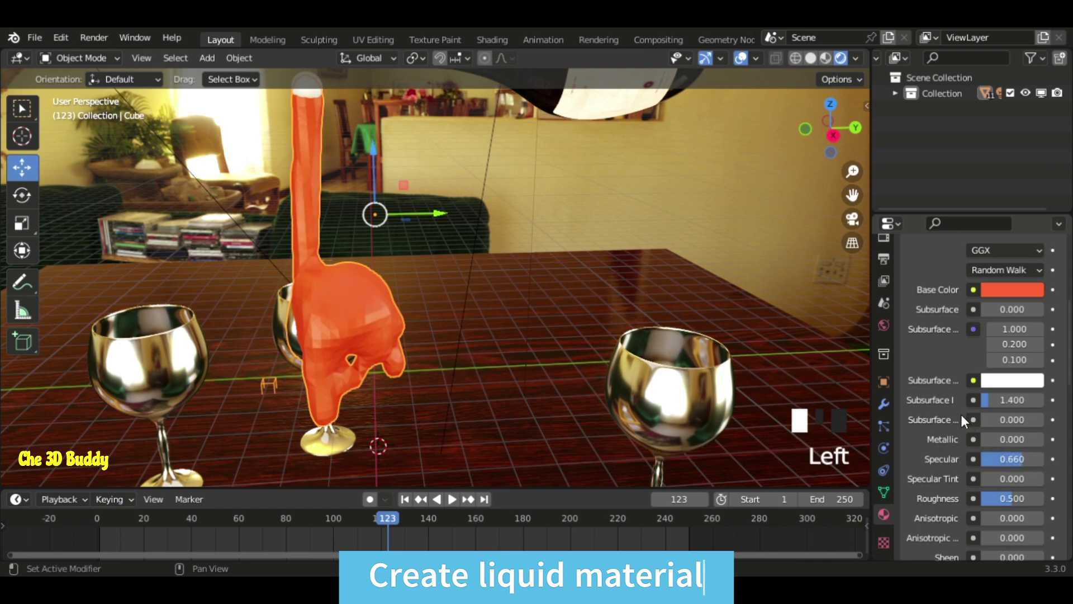
scroll(949, 426, down, 6)
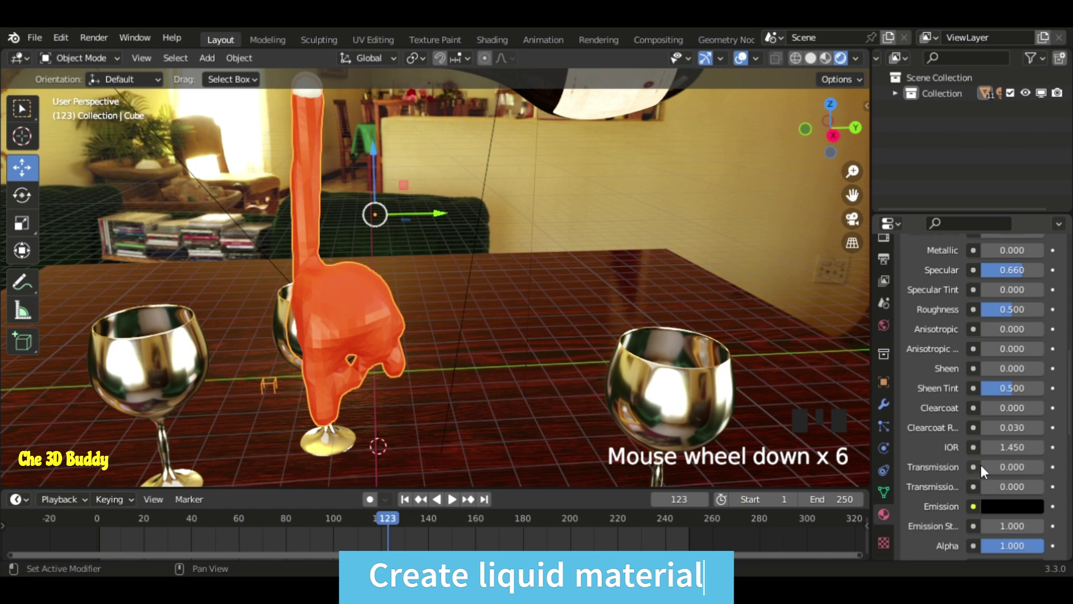
drag(984, 466, 1027, 467)
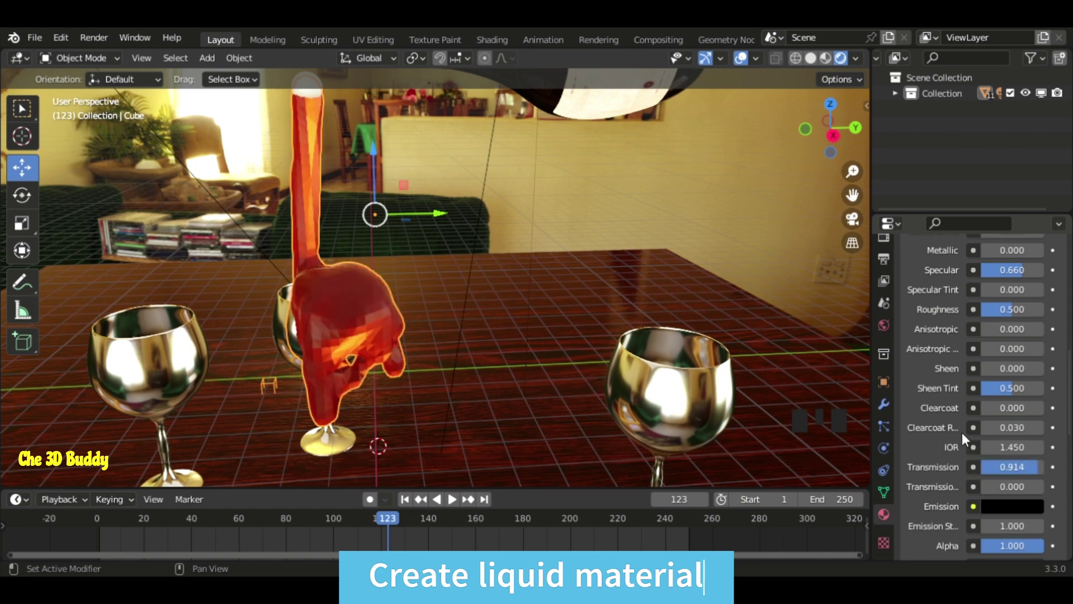
Apply smooth shading to the liquid mesh
scroll(936, 435, down, 2)
right_click(305, 199)
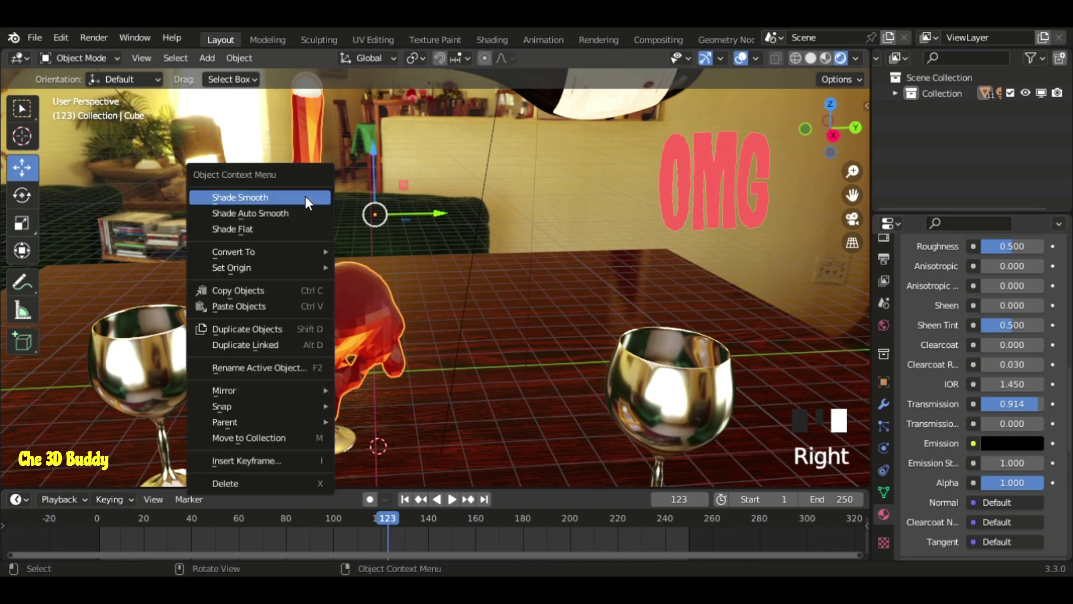
click(305, 196)
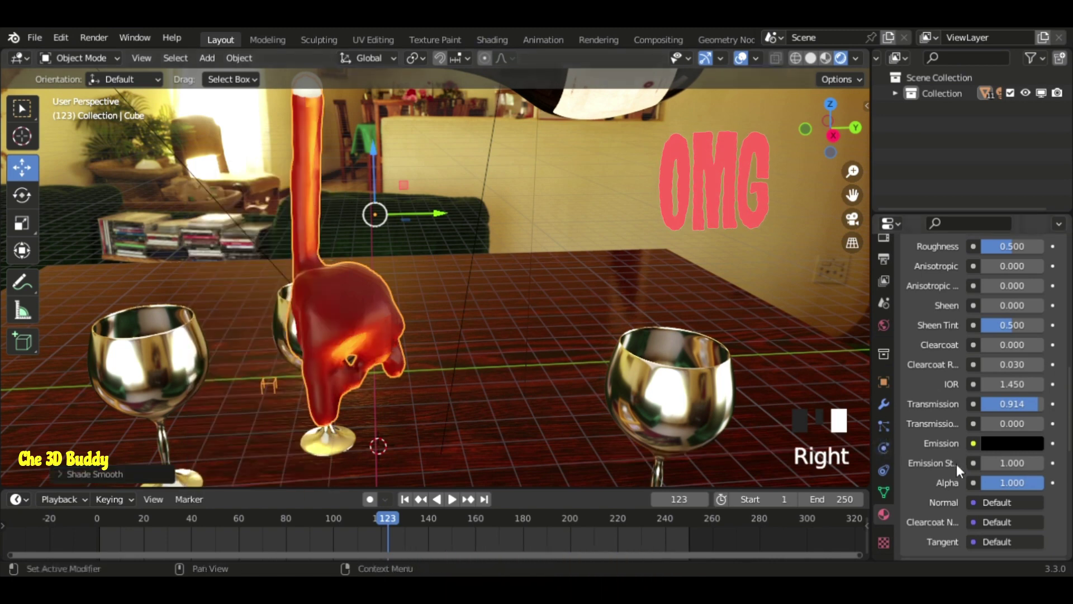
Set the liquid material's blend and shadow modes to Alpha Hashed and enable Screen Space Refraction
scroll(953, 461, down, 5)
scroll(945, 455, down, 4)
click(987, 348)
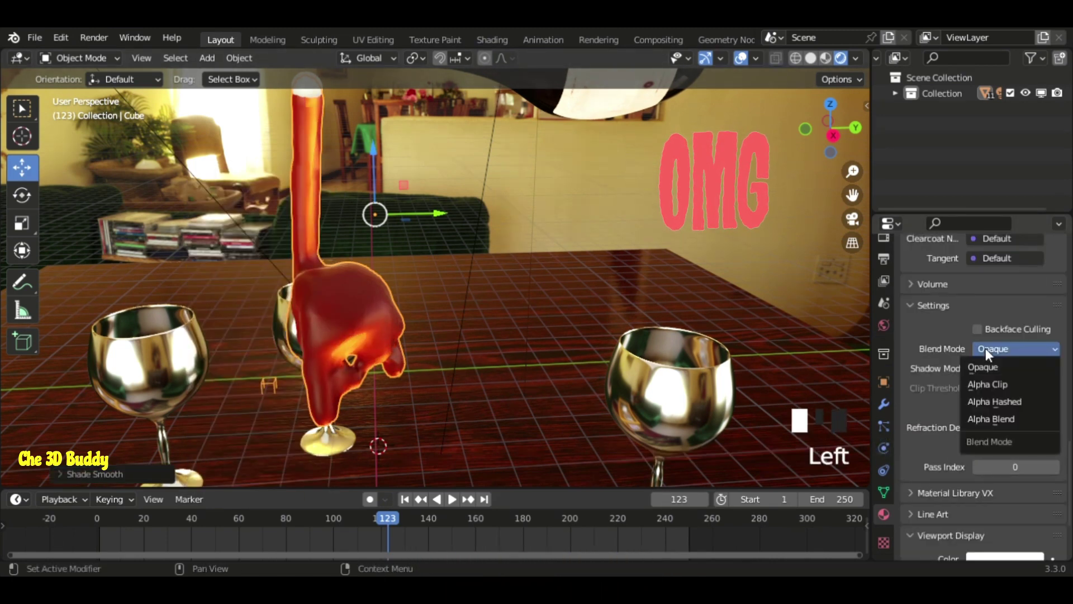
click(1000, 402)
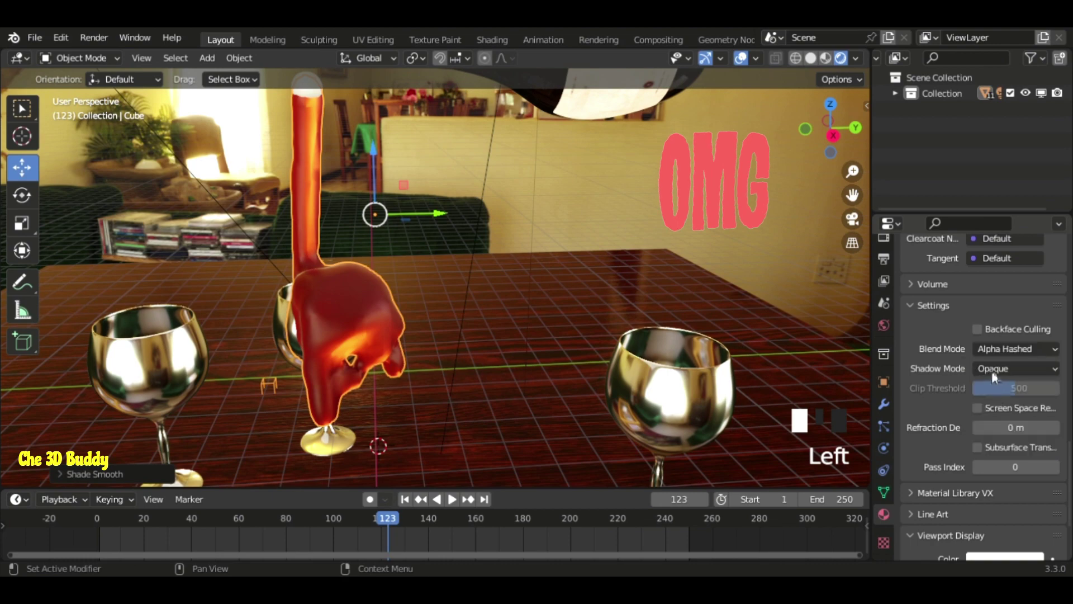
click(994, 370)
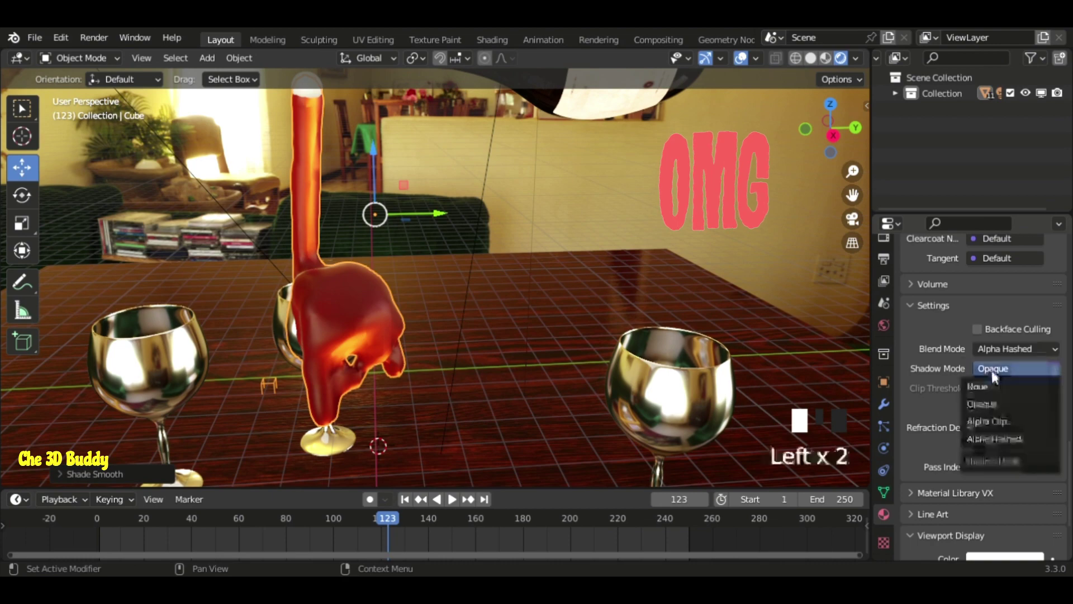
click(999, 437)
click(977, 409)
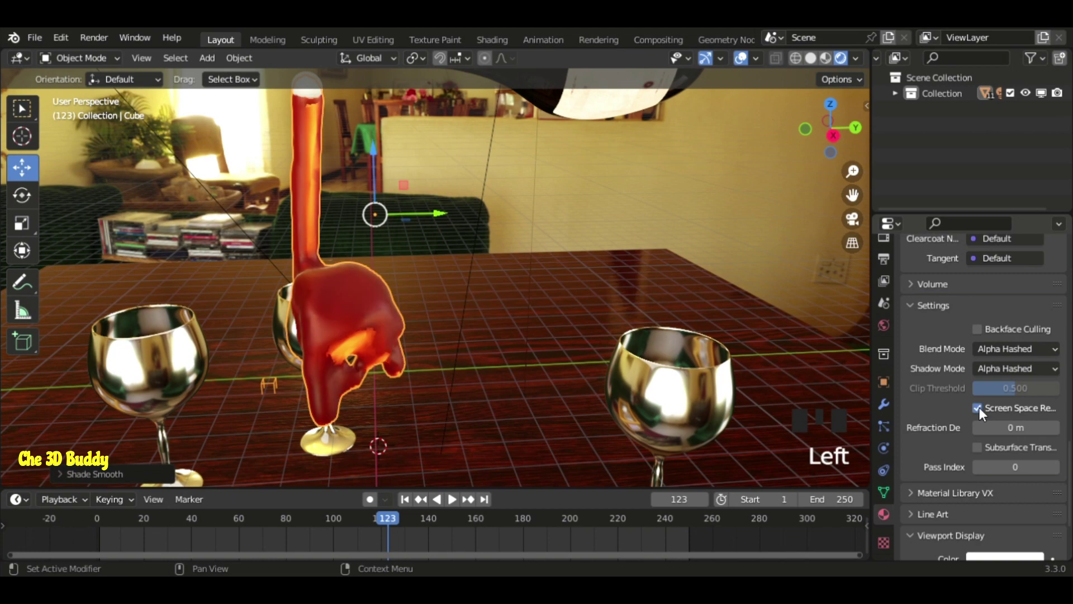
Enable Ambient Occlusion and Screen Space Reflections with Refraction in the Eevee render settings
middle_drag(429, 381, 410, 393)
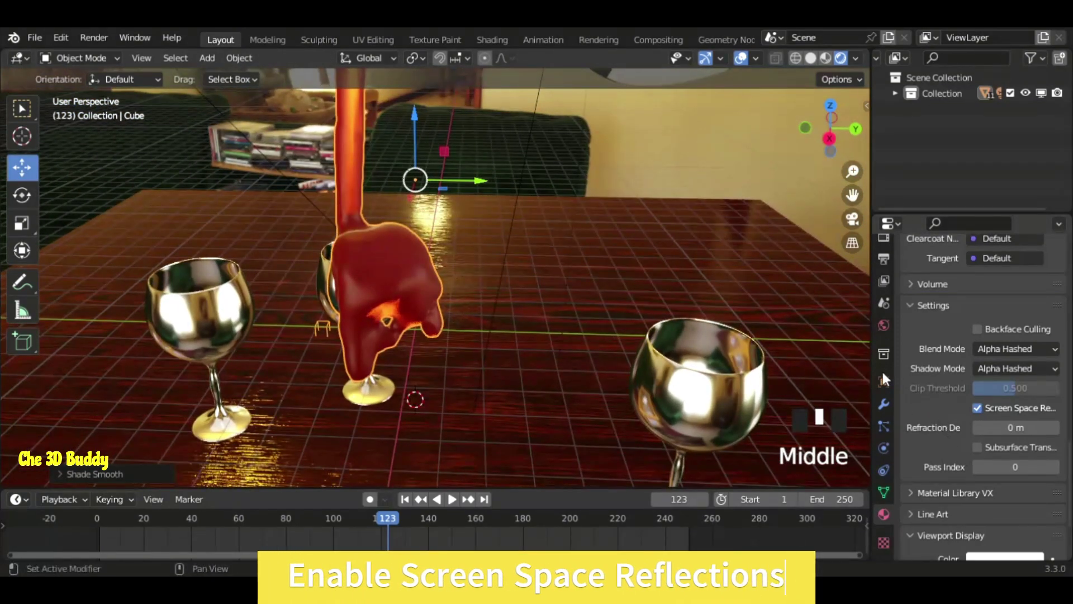
click(884, 277)
scroll(968, 389, up, 15)
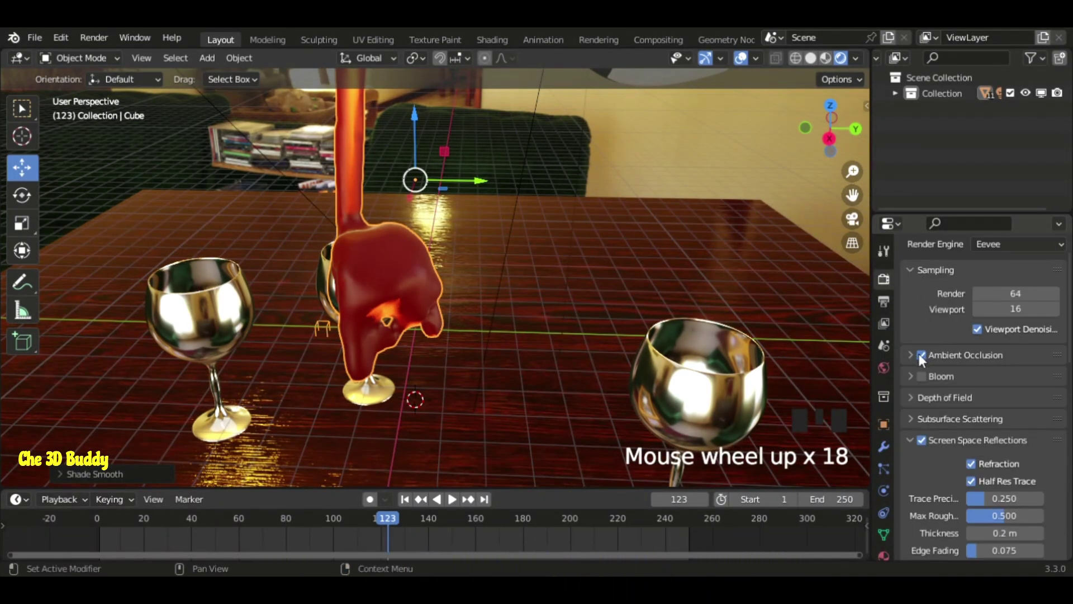
Play the rebaked liquid simulation in solid shading to review the pour
scroll(974, 434, down, 2)
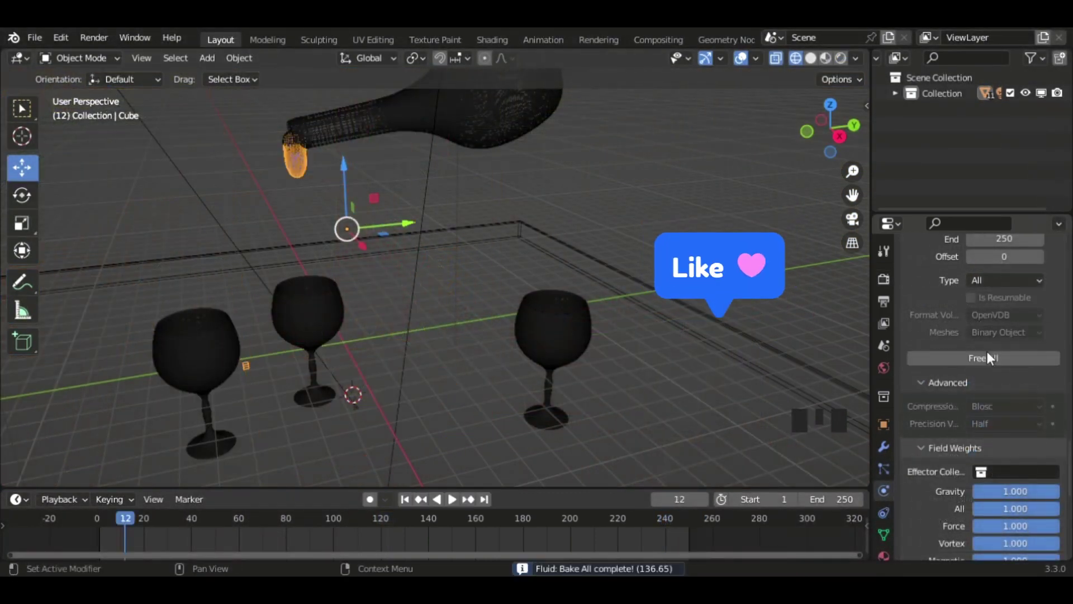
click(452, 499)
click(811, 58)
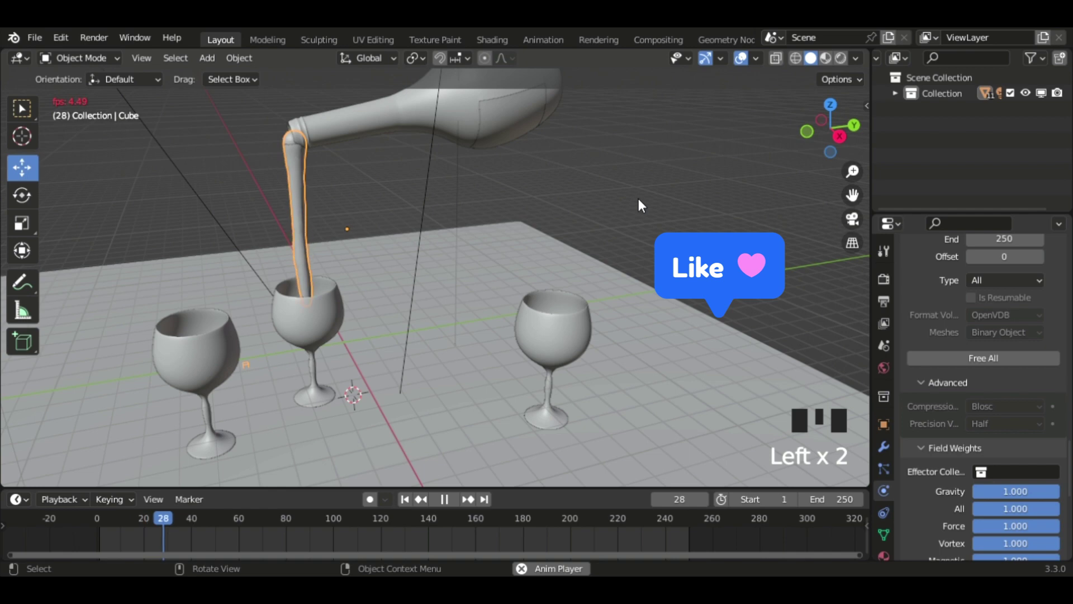